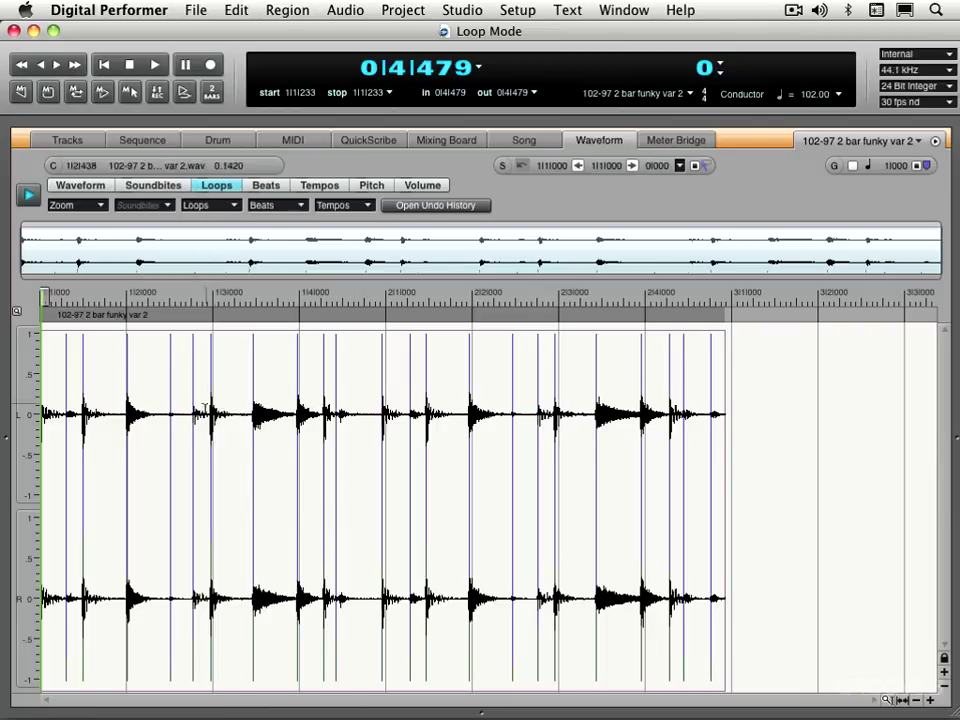
Play the drum file, then make a new loop from the 1|2|000–1|3|000 selection
{"action": "key", "text": "space"}
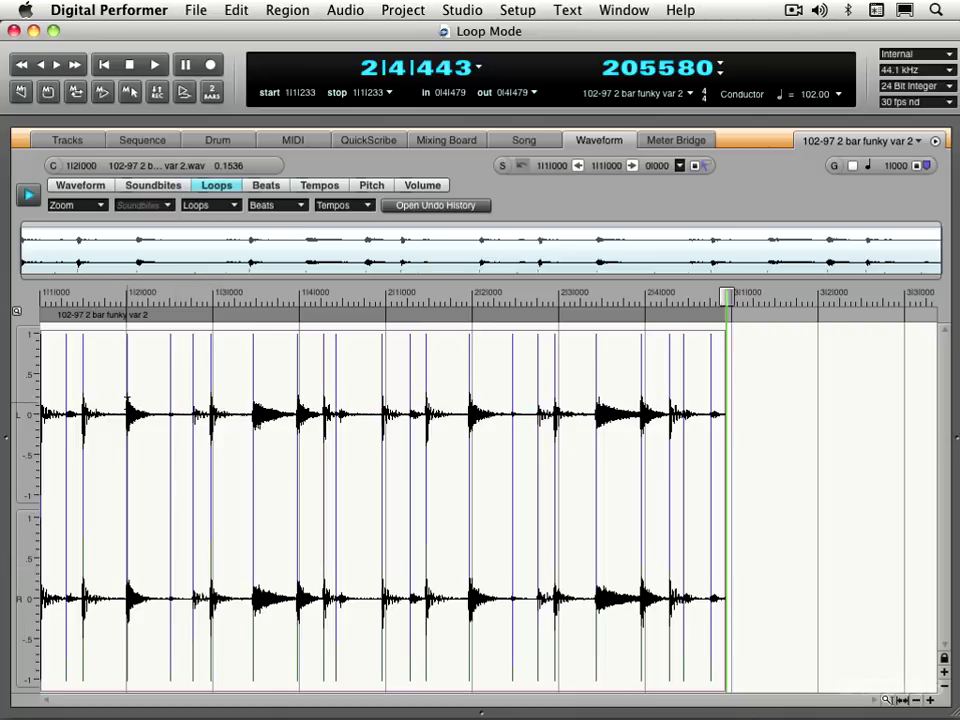
{"action": "left_click_drag", "start_coordinate": [129, 399], "coordinate": [212, 436]}
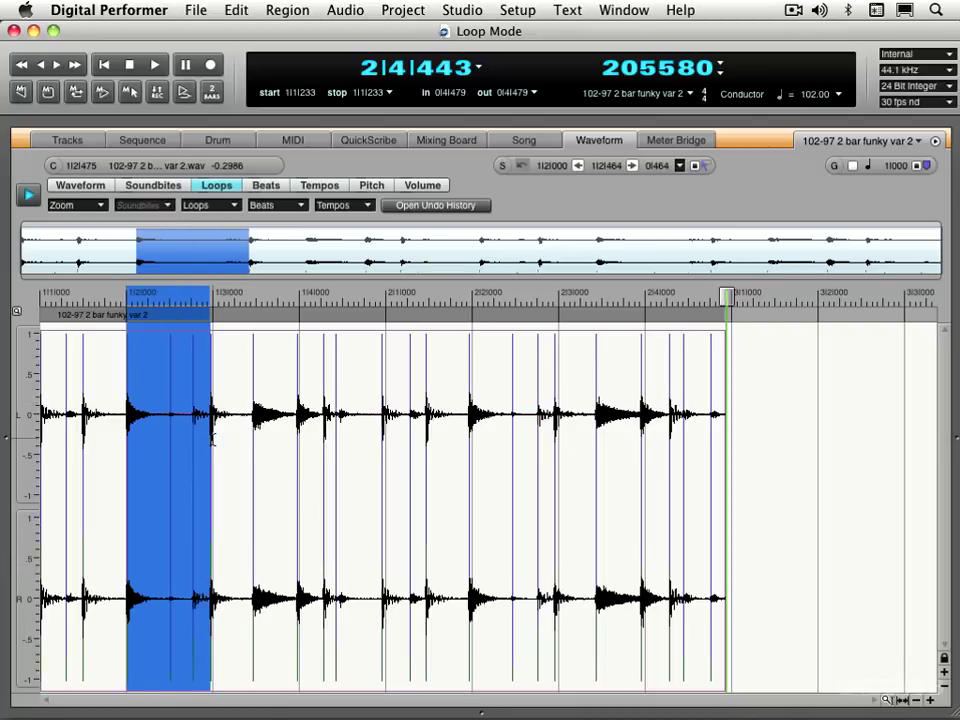
{"action": "key", "text": "super+y"}
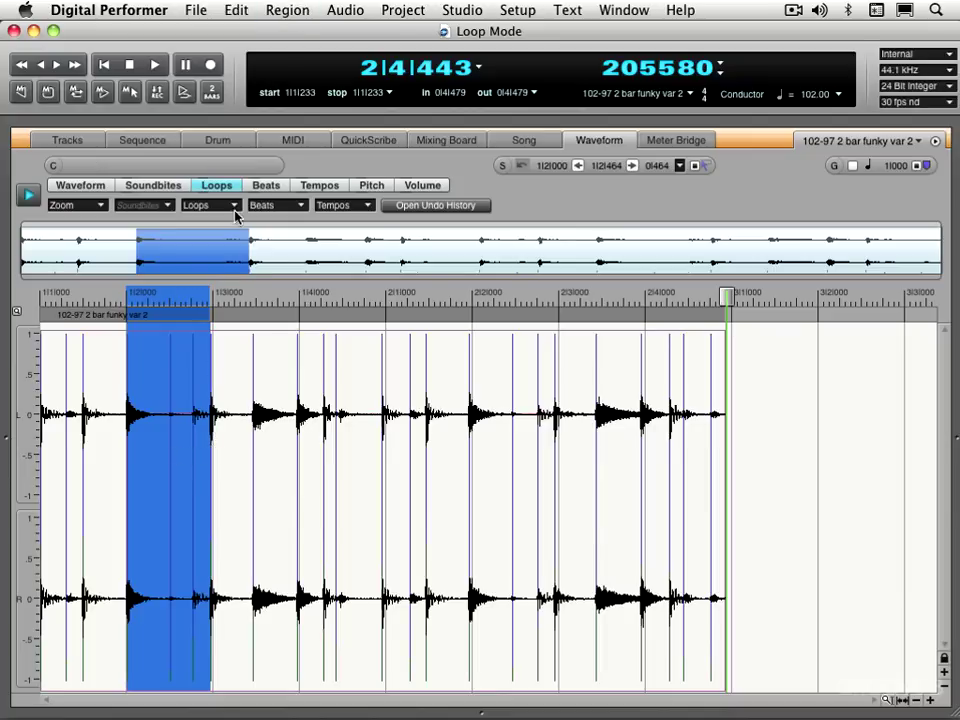
{"action": "right_click", "coordinate": [162, 436]}
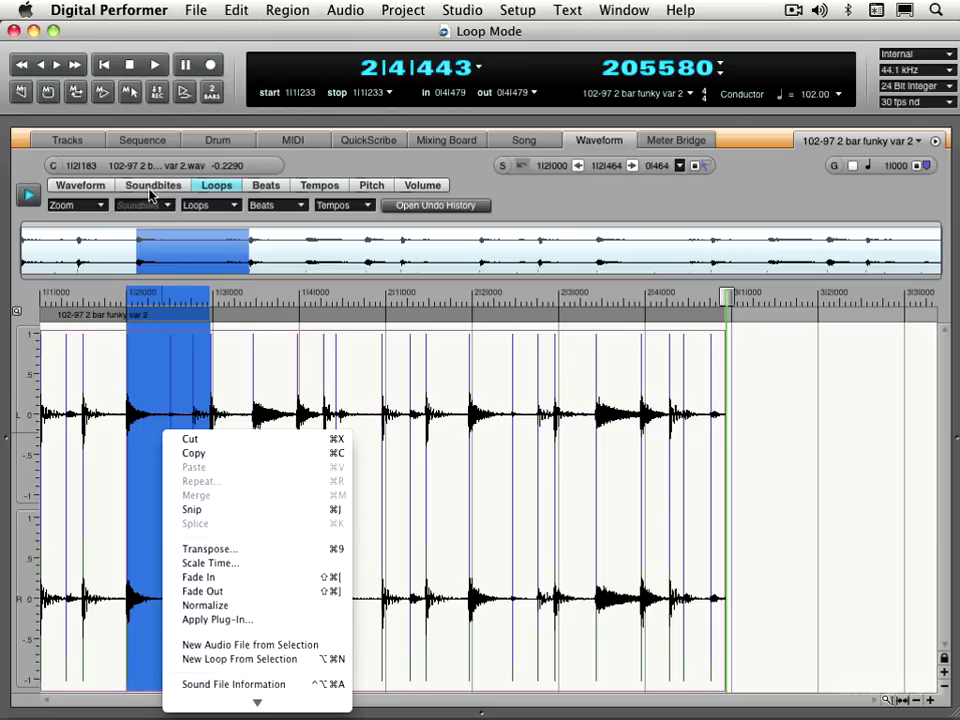
{"action": "left_click", "coordinate": [243, 661]}
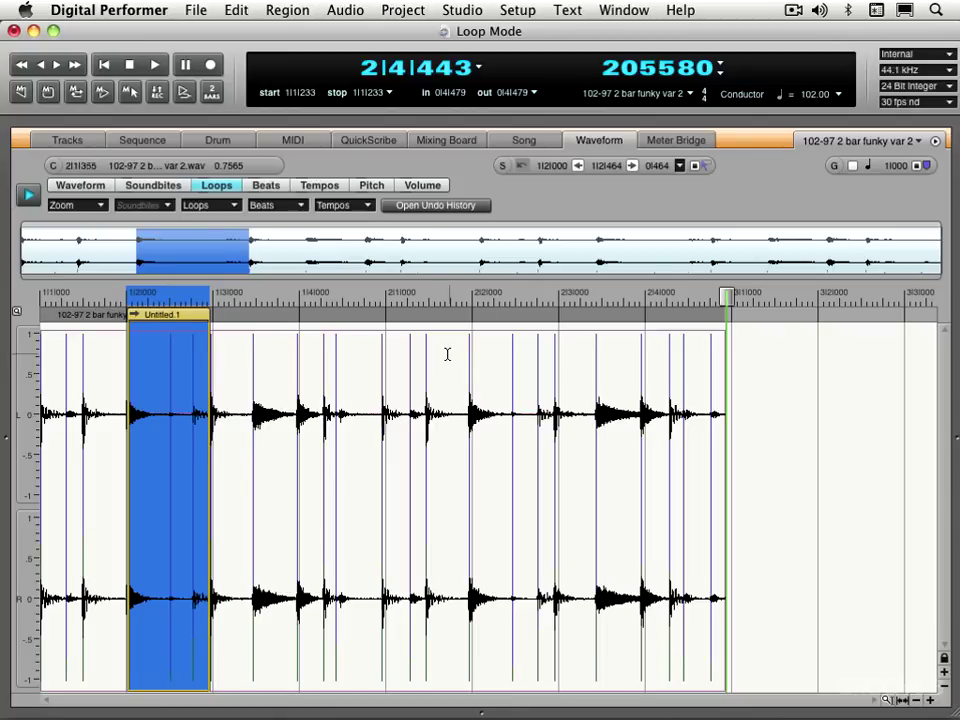
Create a second loop from 2|3|205–2|4|360, undoing and redoing it to compare
{"action": "left_click", "coordinate": [586, 382]}
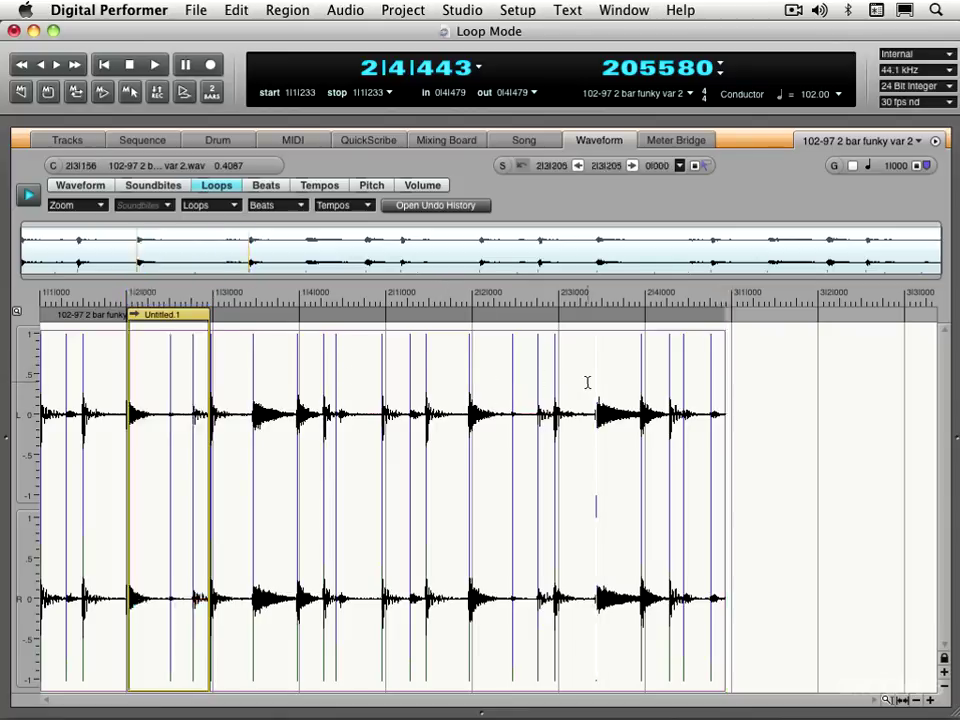
{"action": "left_click_drag", "start_coordinate": [596, 386], "coordinate": [712, 425]}
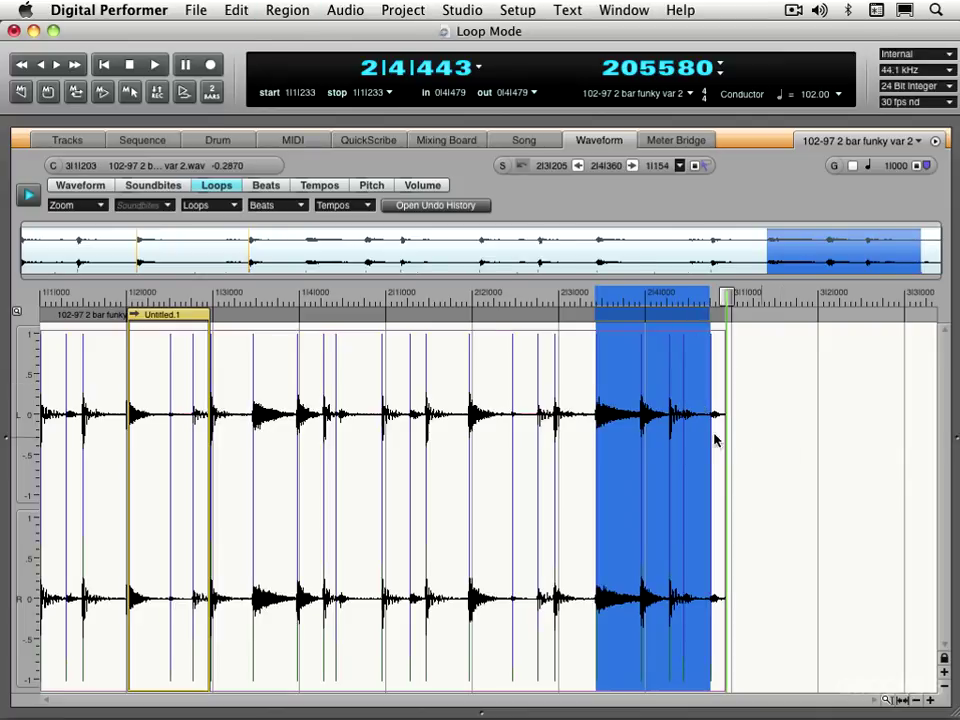
{"action": "left_click", "coordinate": [373, 313]}
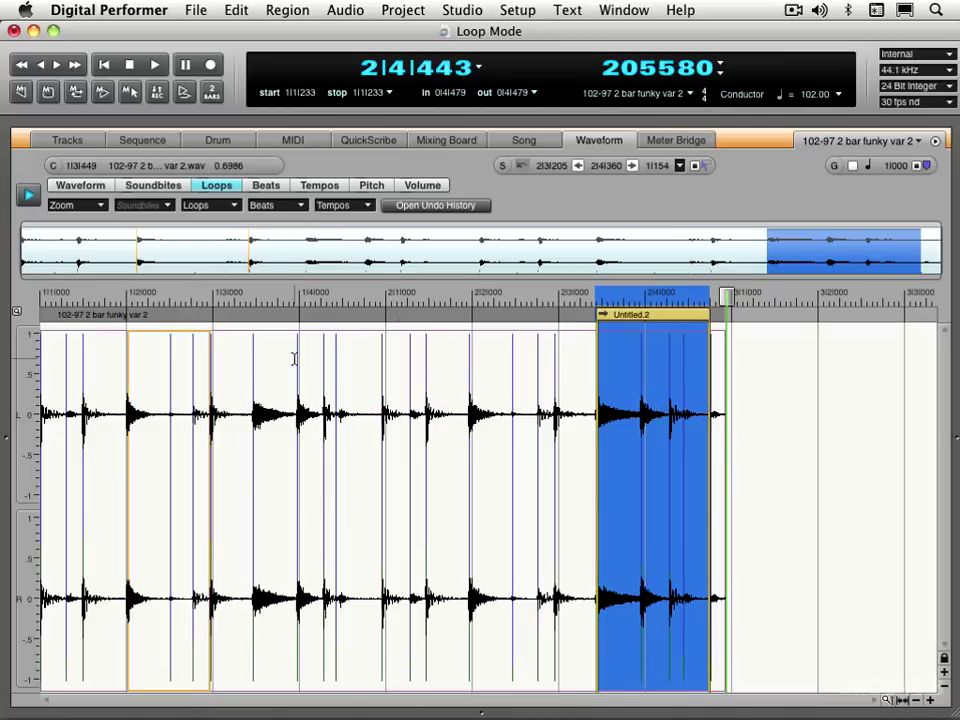
{"action": "key", "text": "super+z"}
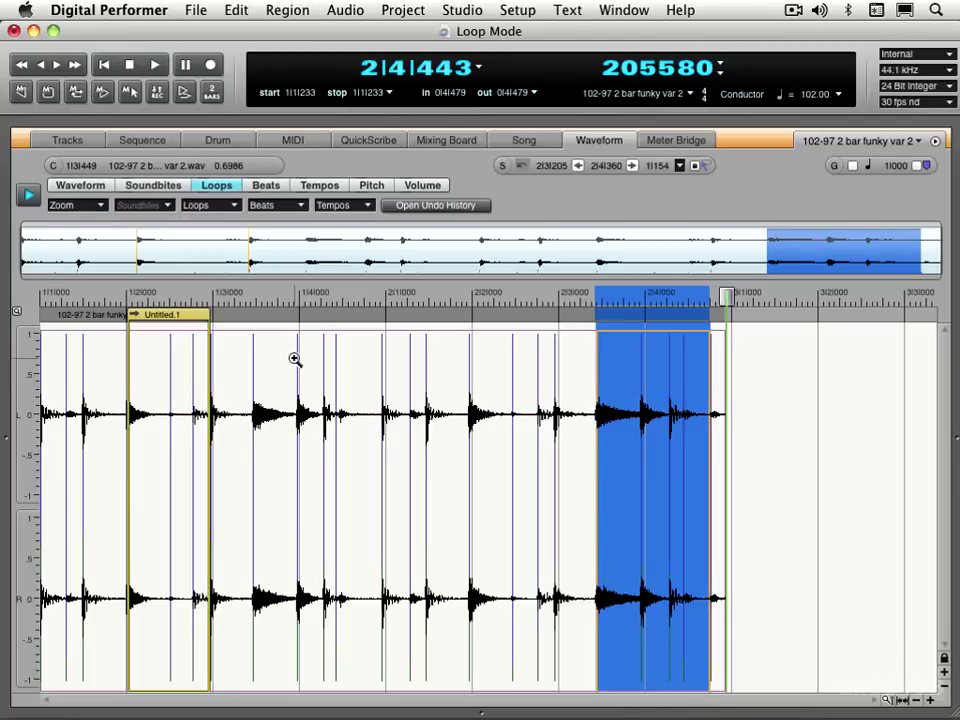
{"action": "key", "text": "super+shift+z"}
{"action": "key", "text": "super+z"}
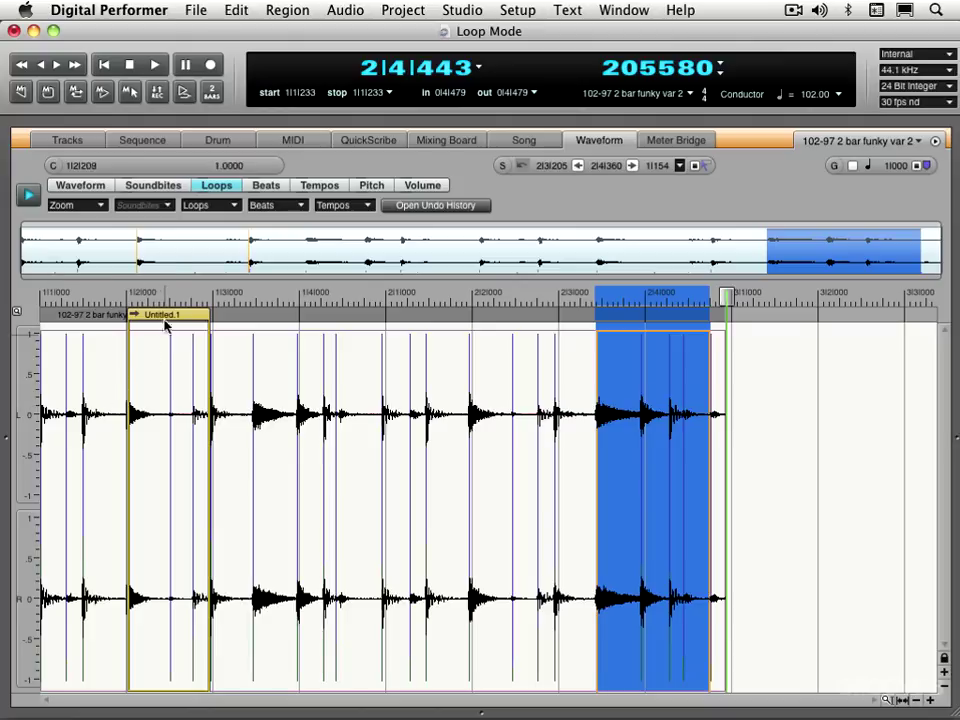
Switch the active loop between Untitled.2 and Untitled.1 from the Loops menu, ending on Untitled.2
{"action": "left_click", "coordinate": [208, 206]}
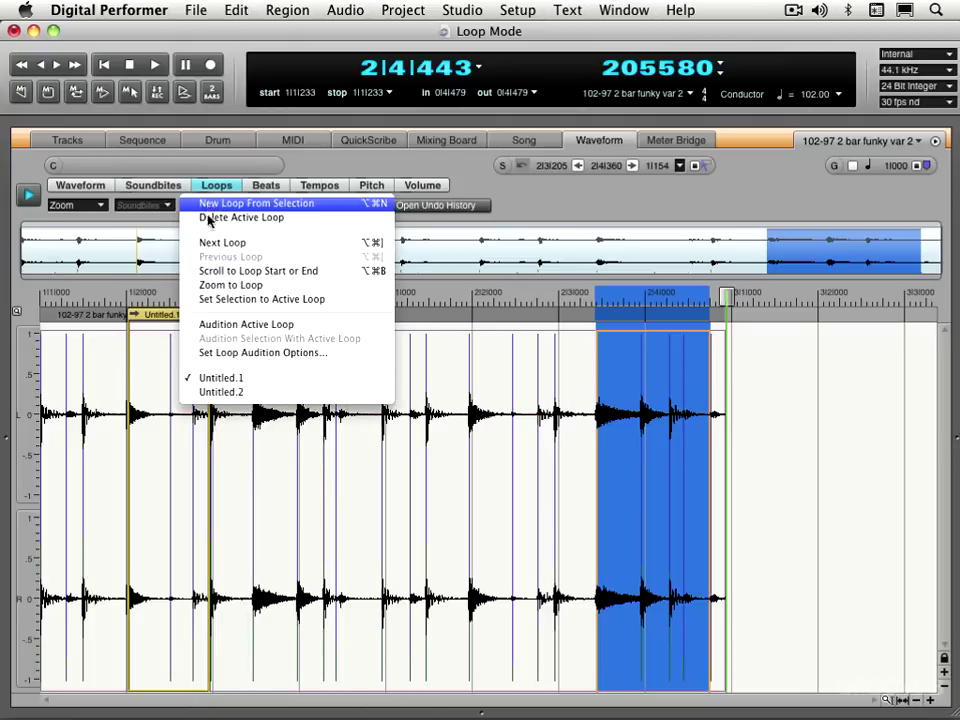
{"action": "left_click", "coordinate": [221, 392]}
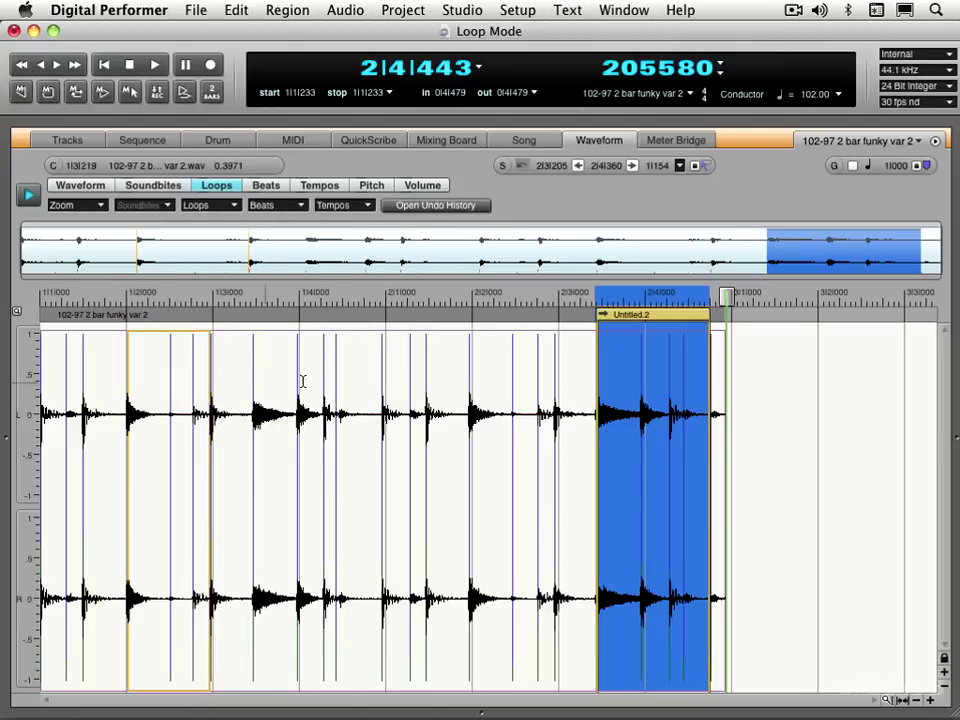
{"action": "left_click", "coordinate": [209, 338]}
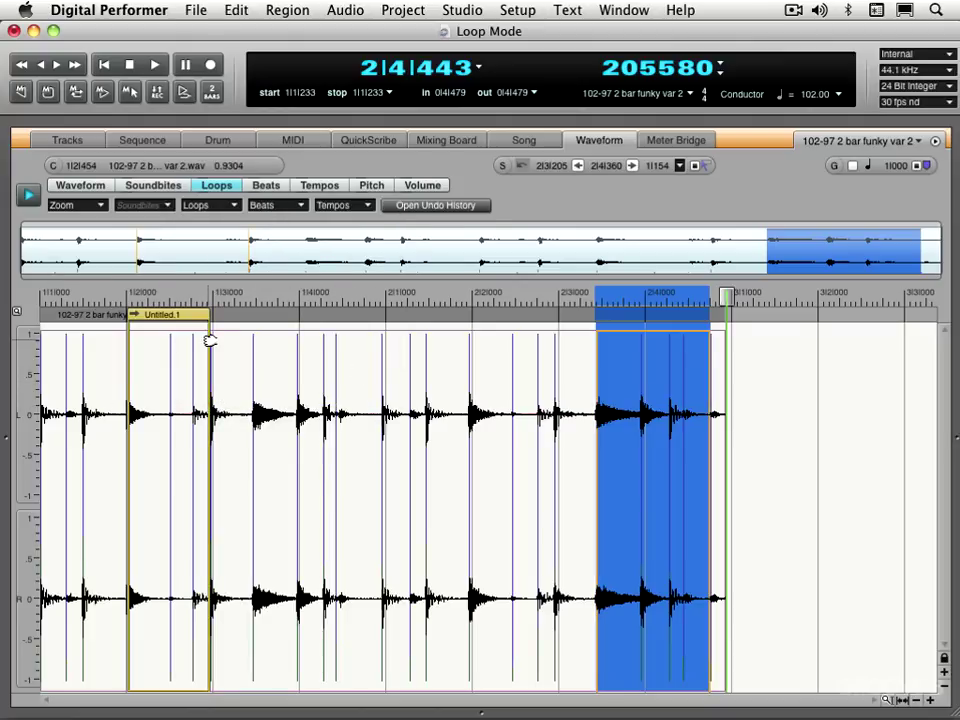
{"action": "left_click", "coordinate": [593, 338]}
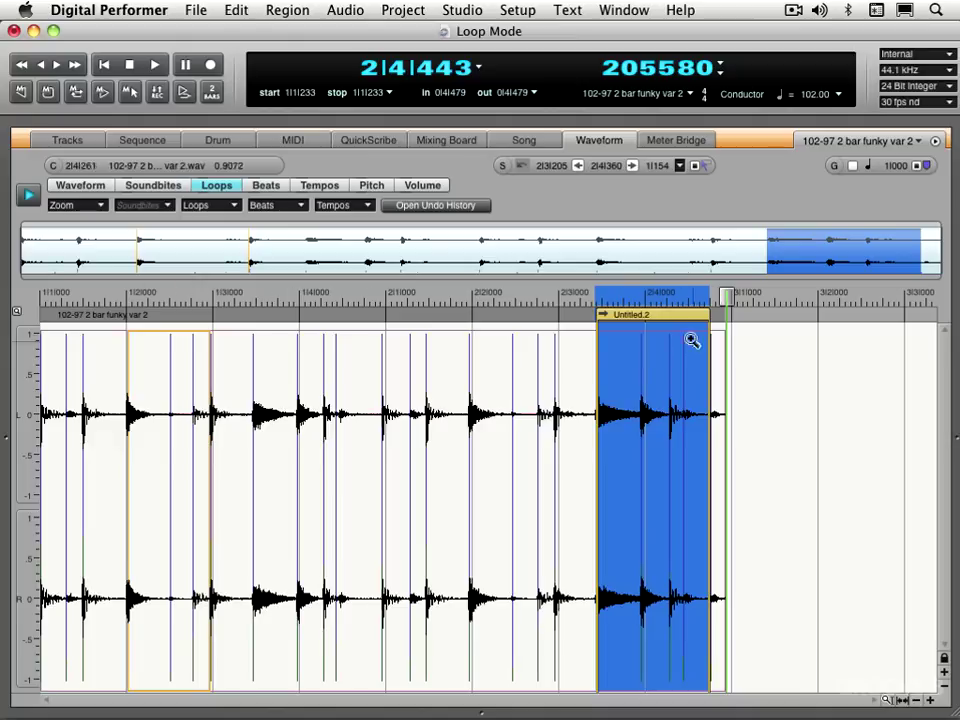
Rename the Untitled.2 loop to 'Loop Bit 2'
{"action": "double_click", "coordinate": [660, 318]}
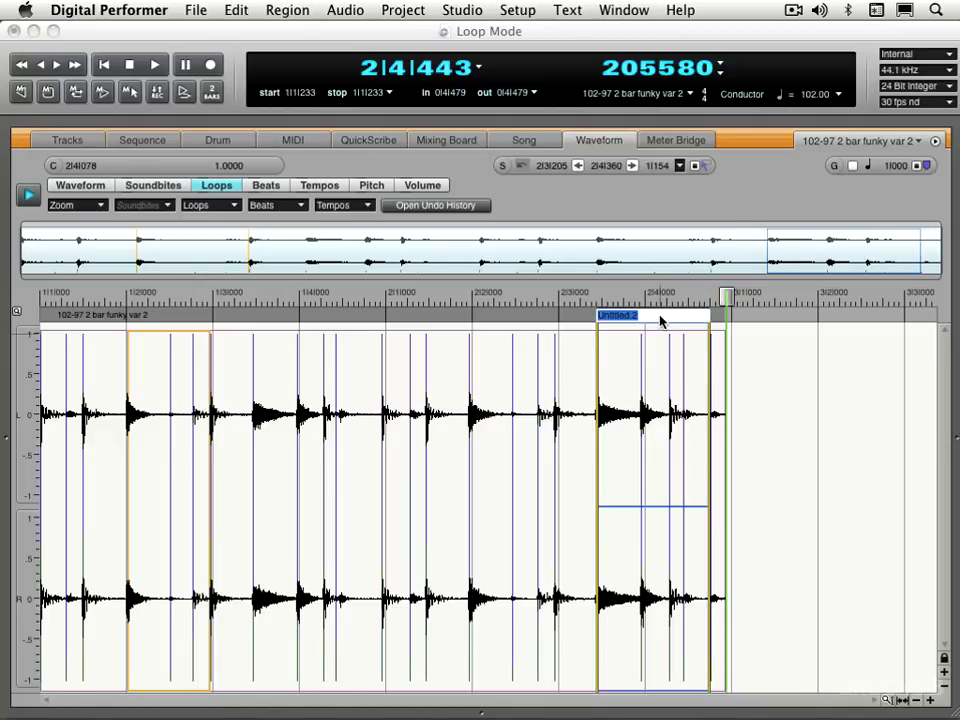
{"action": "type", "text": "Loop Bit 2"}
{"action": "key", "text": "Return"}
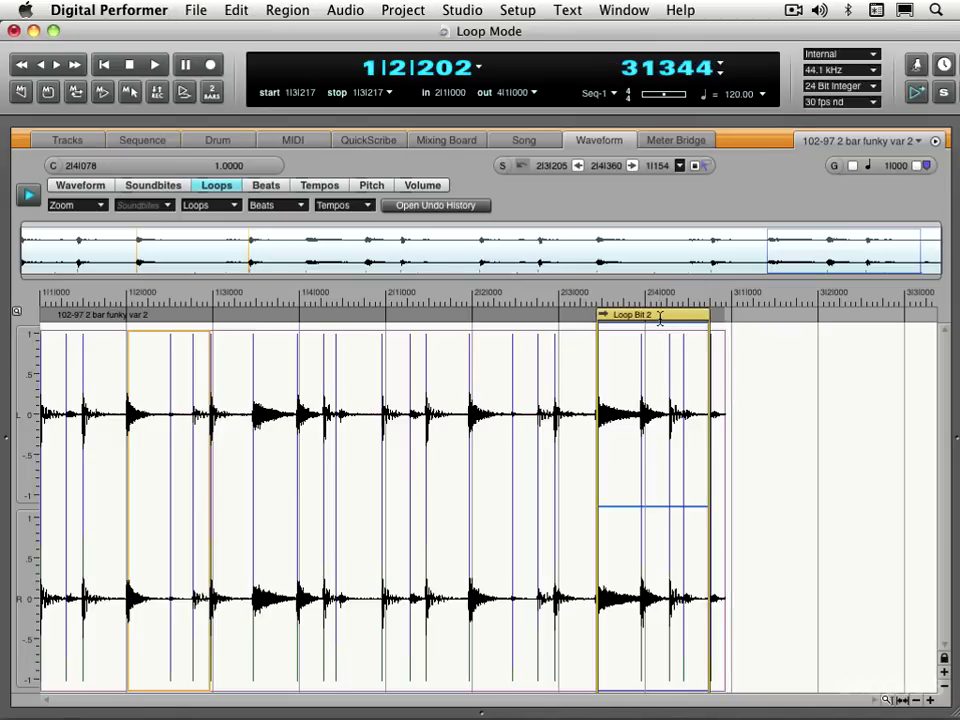
Make the first loop active and rename it to 'Loop Bit 1'
{"action": "left_click", "coordinate": [209, 337]}
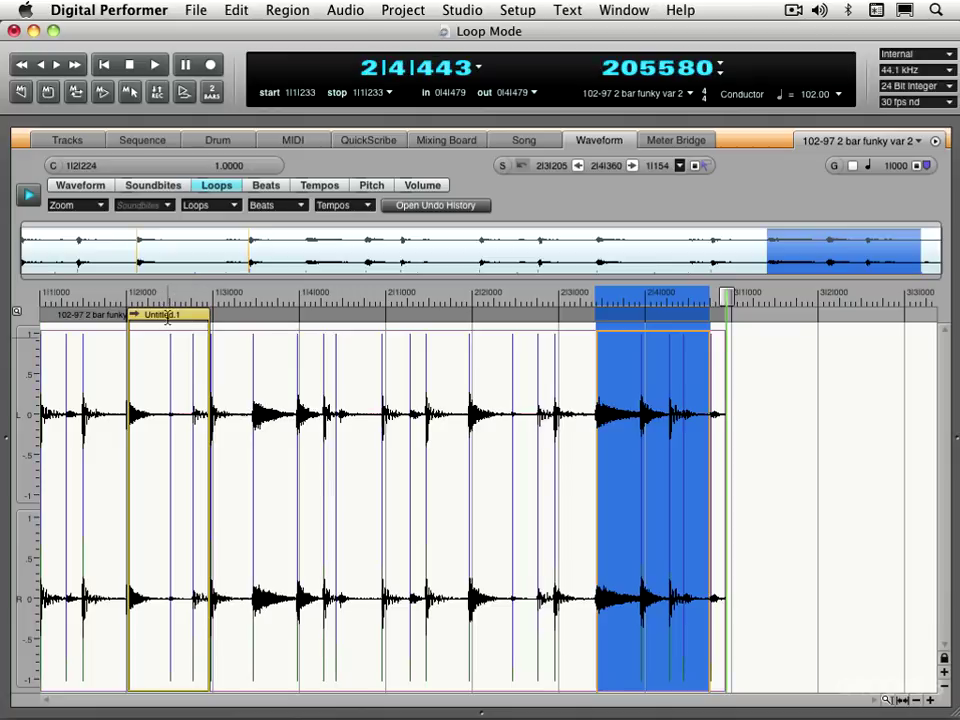
{"action": "double_click", "coordinate": [167, 315]}
{"action": "type", "text": "Loop"}
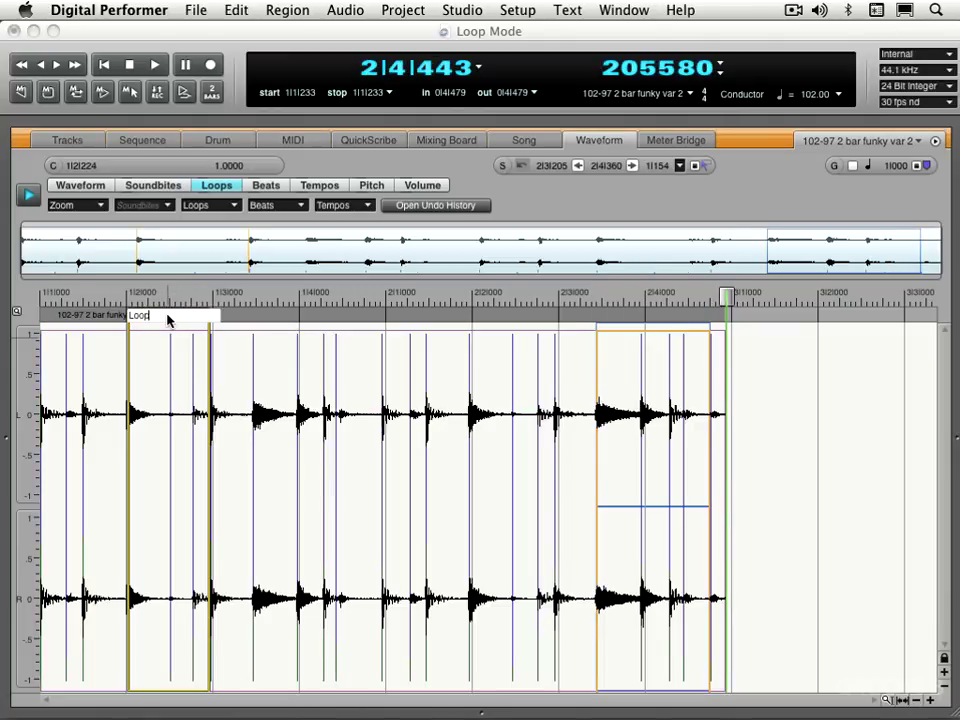
{"action": "type", "text": " Bit 1"}
{"action": "key", "text": "Return"}
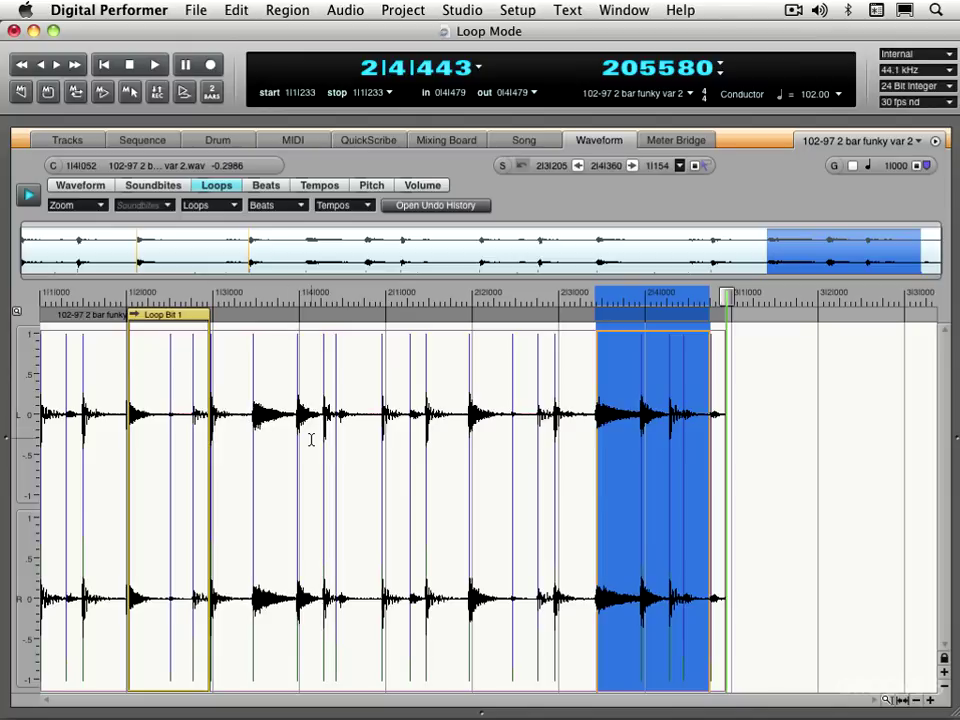
Clear the time selection, make Loop Bit 2 the active loop and select its range
{"action": "left_click", "coordinate": [469, 452]}
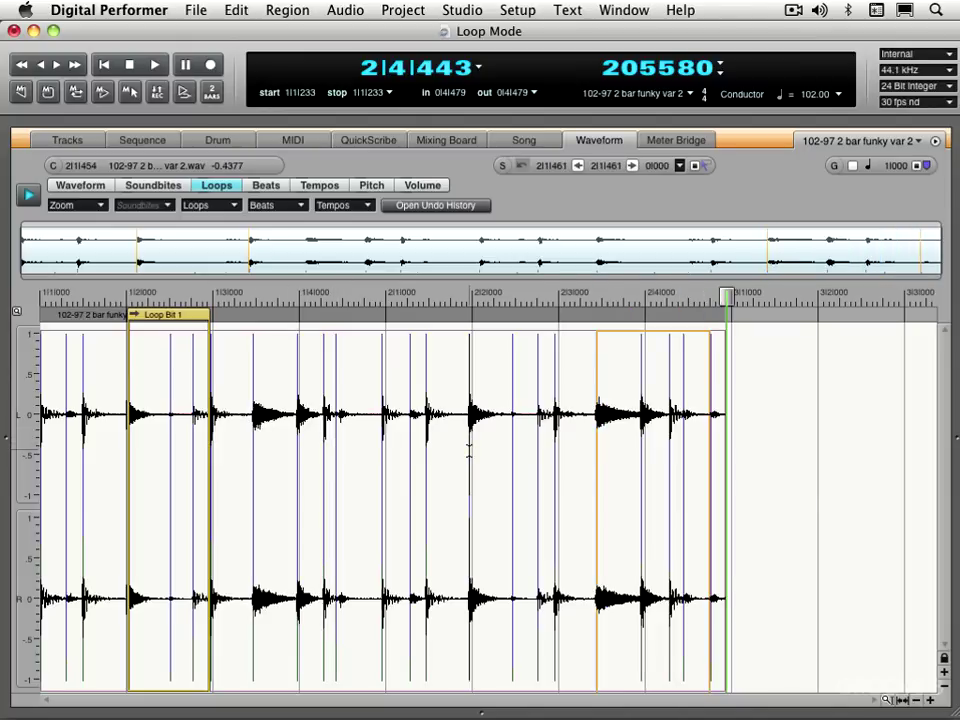
{"action": "left_click", "coordinate": [604, 344]}
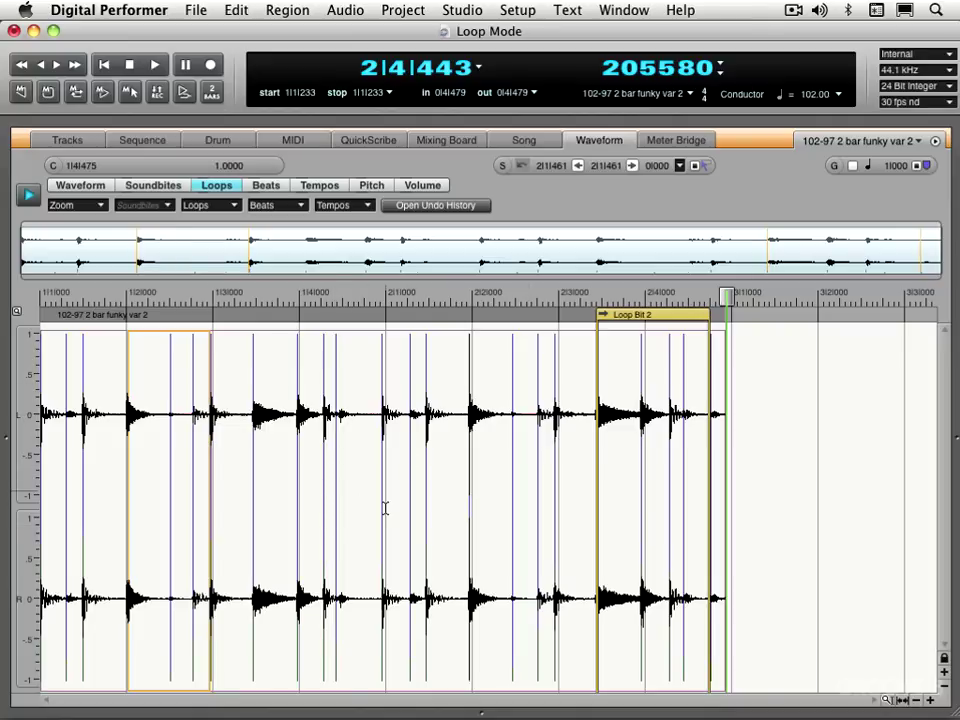
{"action": "left_click", "coordinate": [648, 316]}
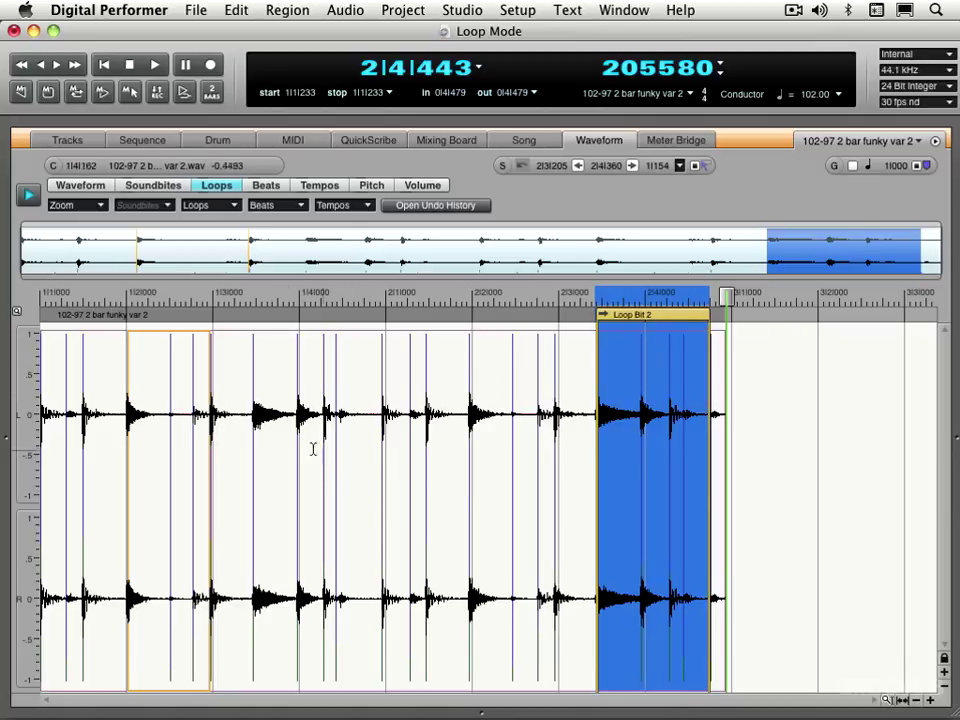
Set the loop audition repeat count in Set Loop Audition Options and confirm
{"action": "left_click", "coordinate": [229, 206]}
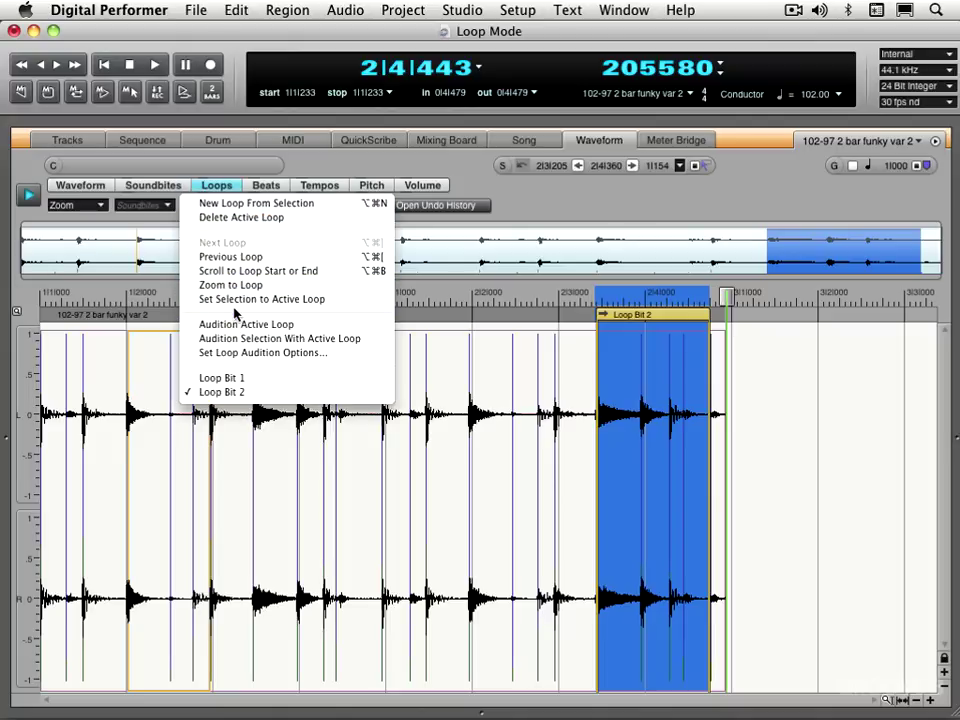
{"action": "left_click", "coordinate": [434, 463]}
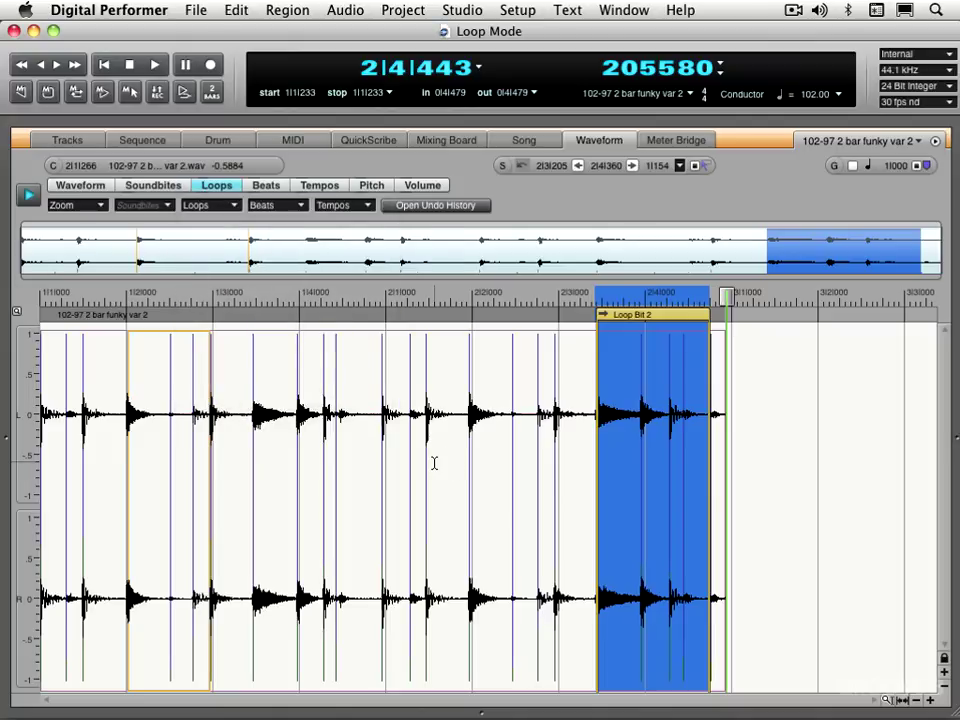
{"action": "left_click", "coordinate": [231, 206]}
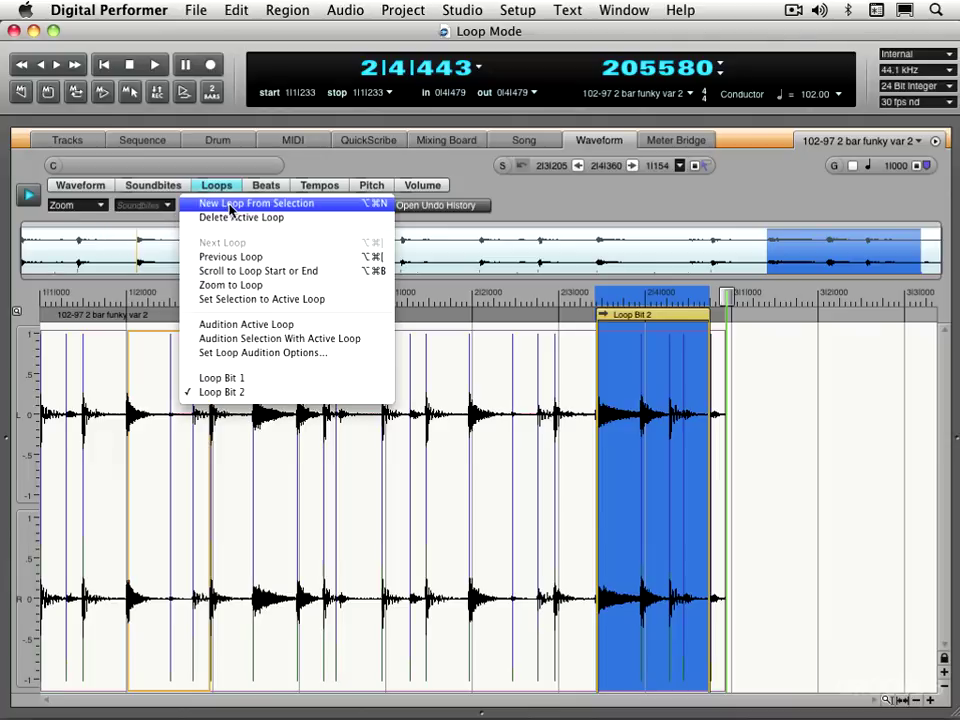
{"action": "left_click", "coordinate": [280, 355]}
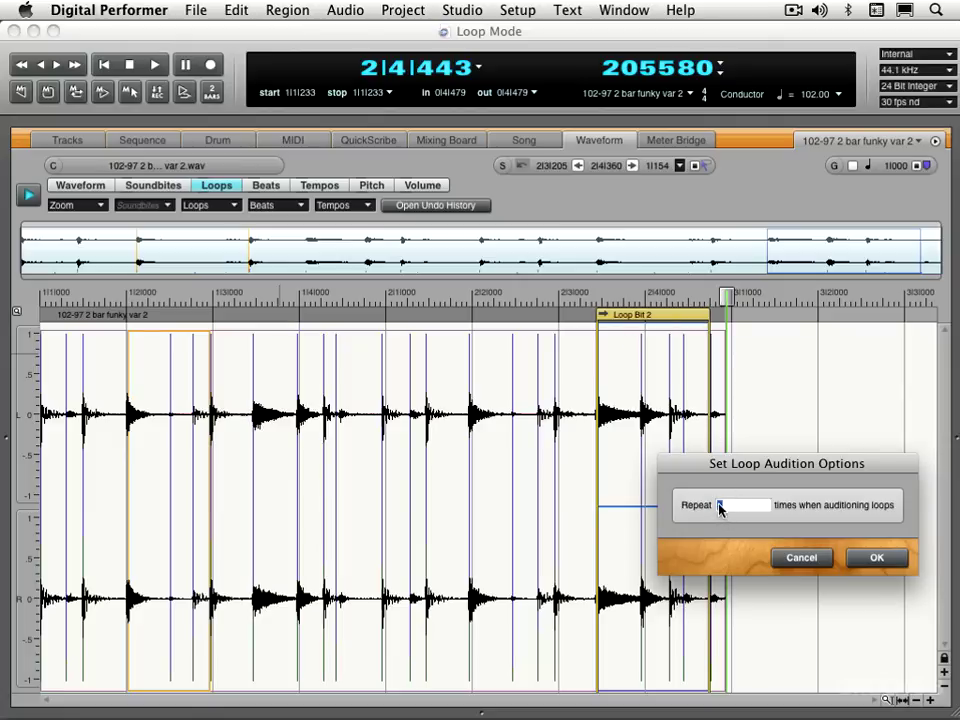
{"action": "left_click", "coordinate": [878, 560]}
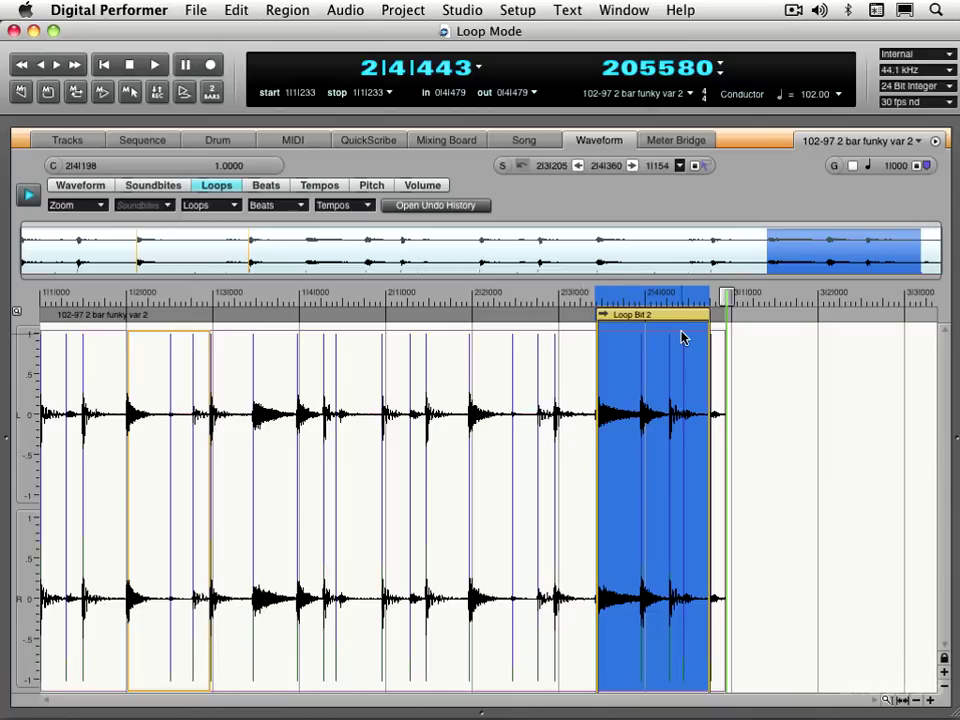
Extend the selection back to 2|2|218 and audition it with the active loop, Loop Bit 2
{"action": "left_click", "coordinate": [511, 408], "text": "shift"}
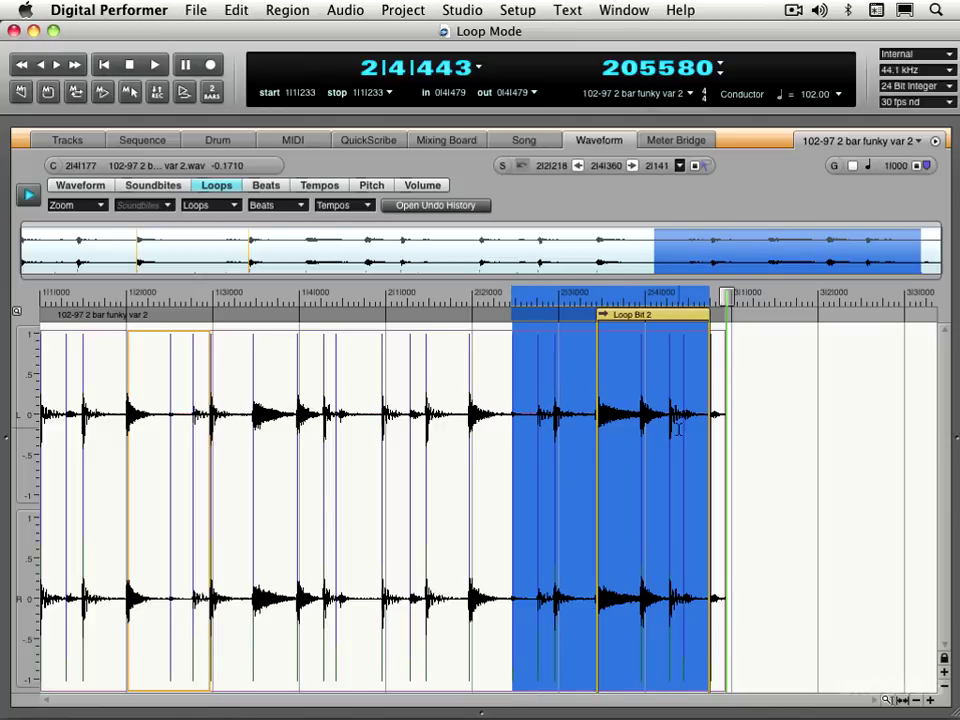
{"action": "left_click", "coordinate": [233, 205]}
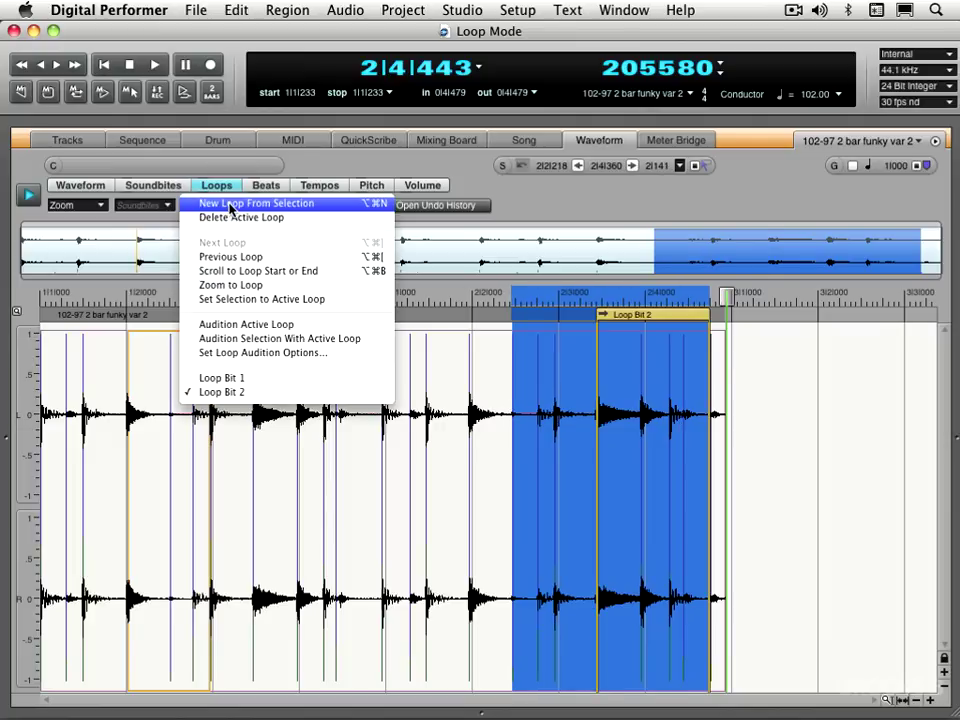
{"action": "left_click", "coordinate": [236, 339]}
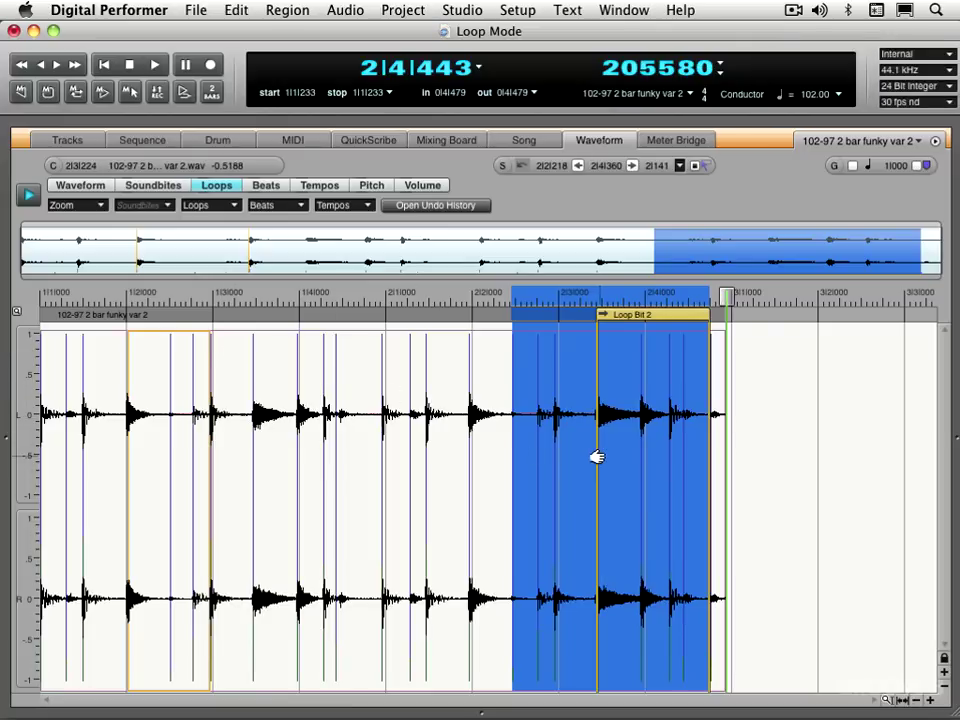
Move Loop Bit 2's start slightly later, then select the whole drum soundbite
{"action": "left_click_drag", "start_coordinate": [597, 457], "coordinate": [618, 461]}
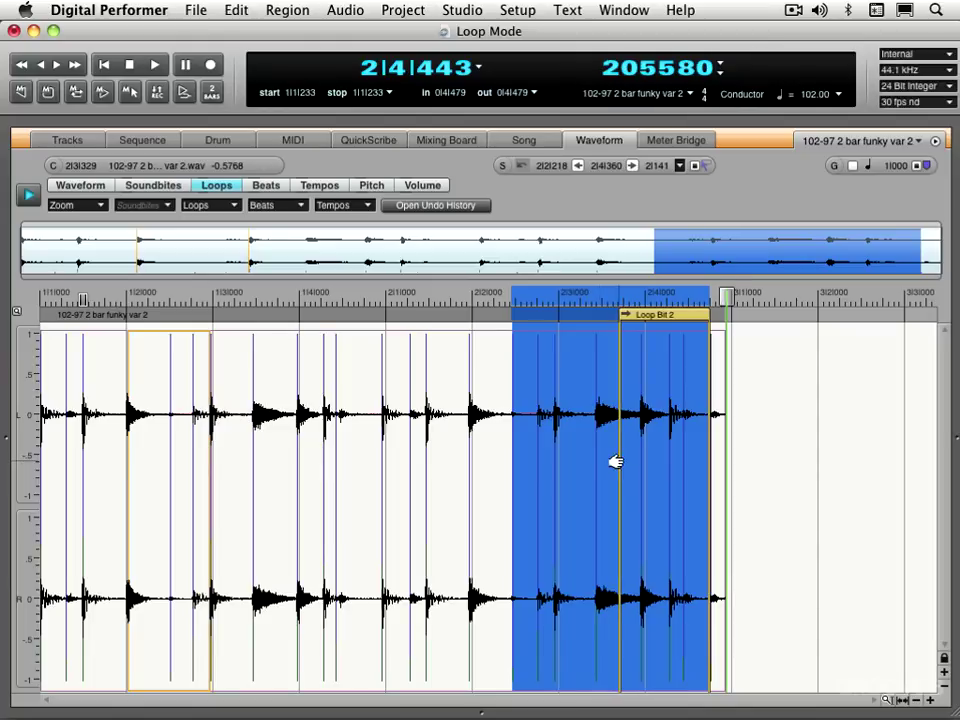
{"action": "key", "text": "super+a"}
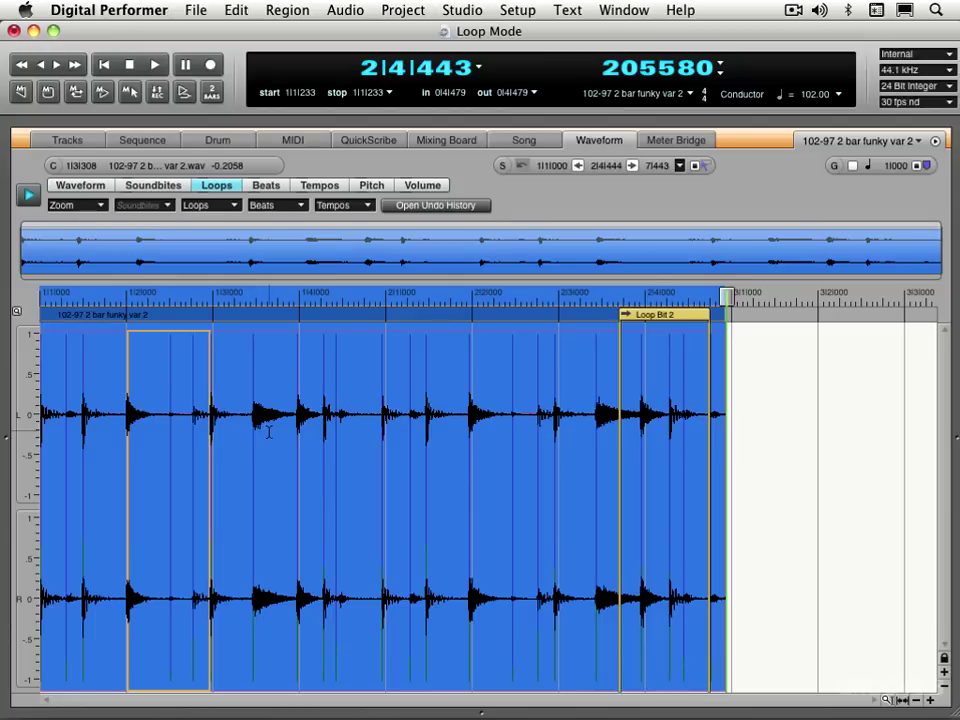
Load the AcstcGtr#10 guitar file, pick Pattern A, hide the side panels and zoom in
{"action": "key", "text": "shift+b"}
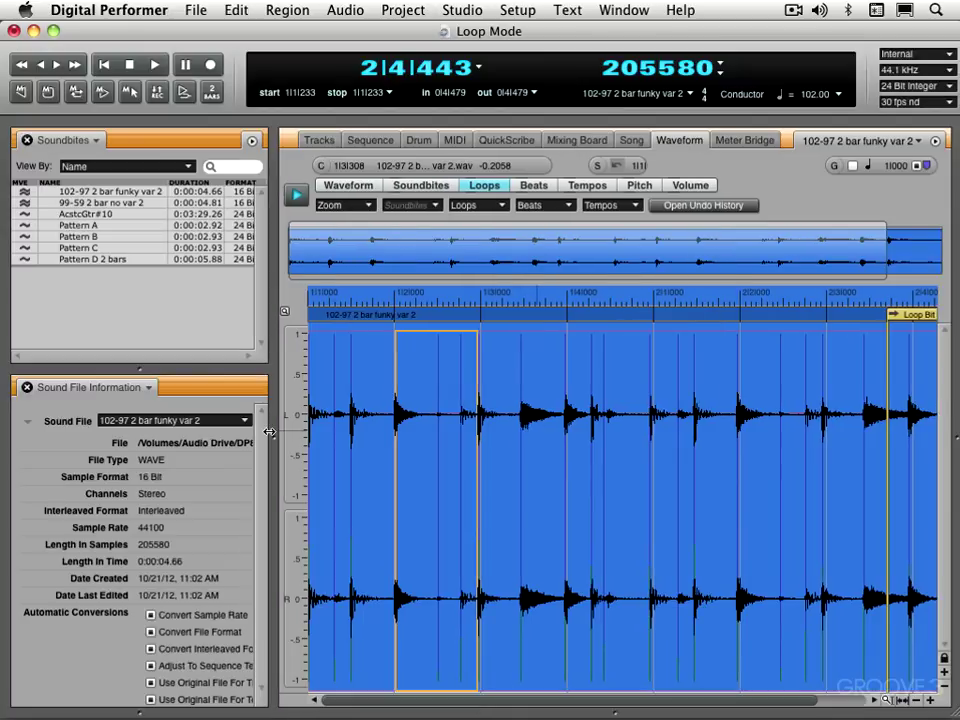
{"action": "left_click", "coordinate": [103, 213]}
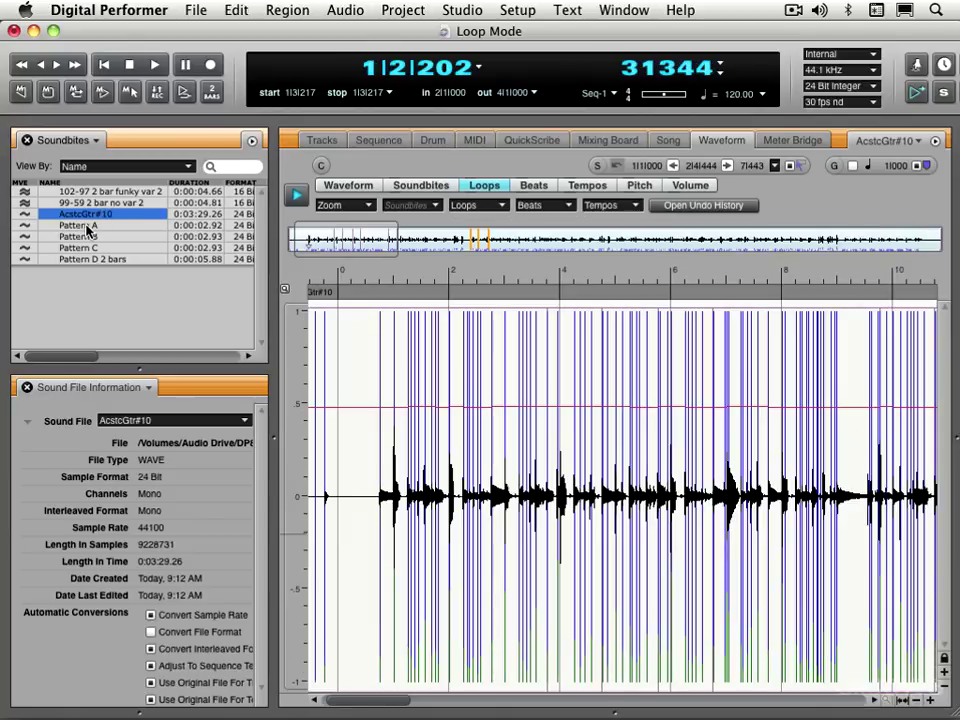
{"action": "left_click", "coordinate": [85, 226]}
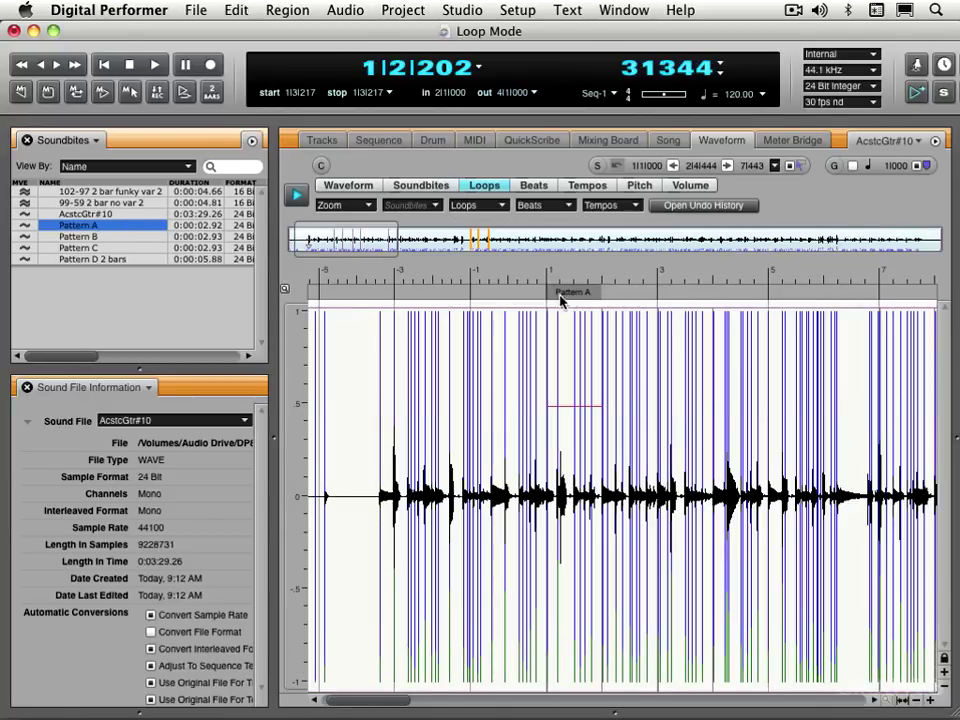
{"action": "key", "text": "shift+bracketleft"}
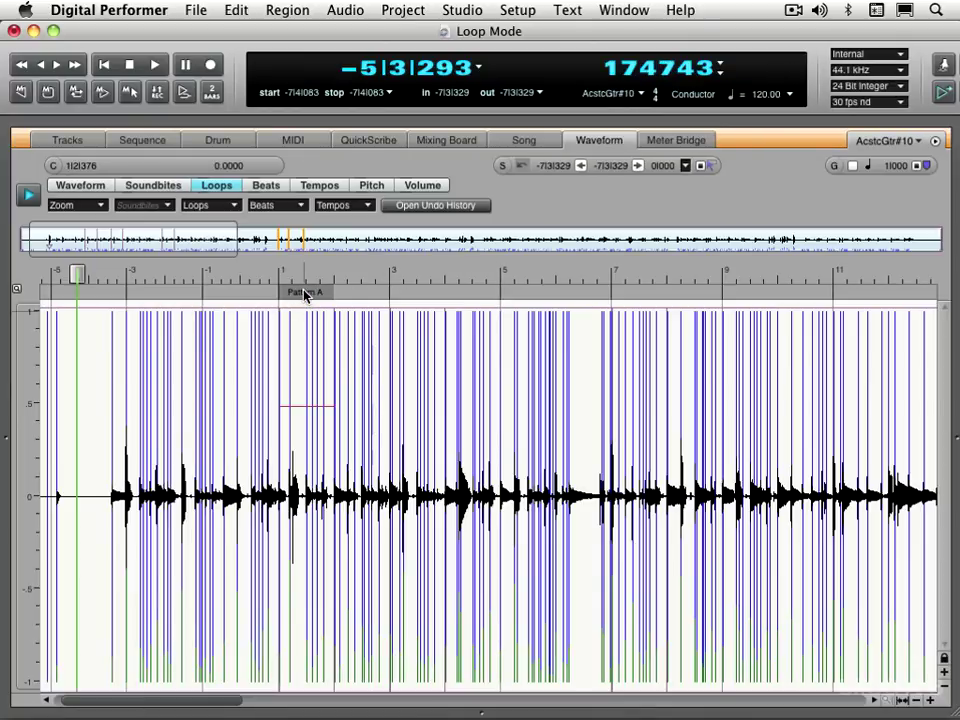
{"action": "key", "text": "super+bracketright"}
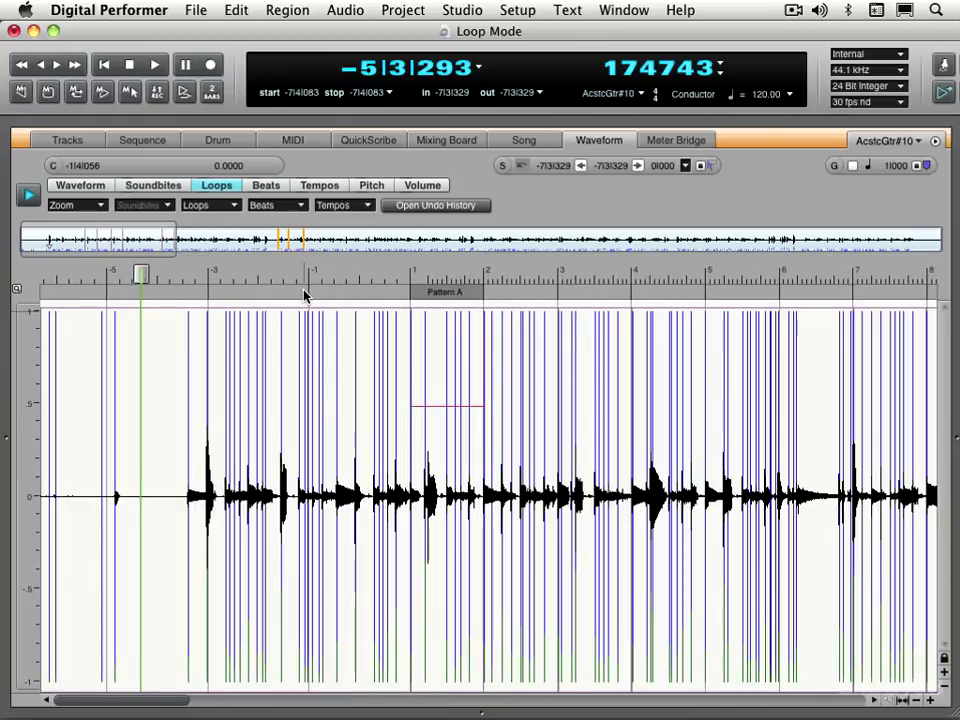
Select Pattern A's time range in the Soundbites tab and return to the Loops tab
{"action": "left_click", "coordinate": [168, 190]}
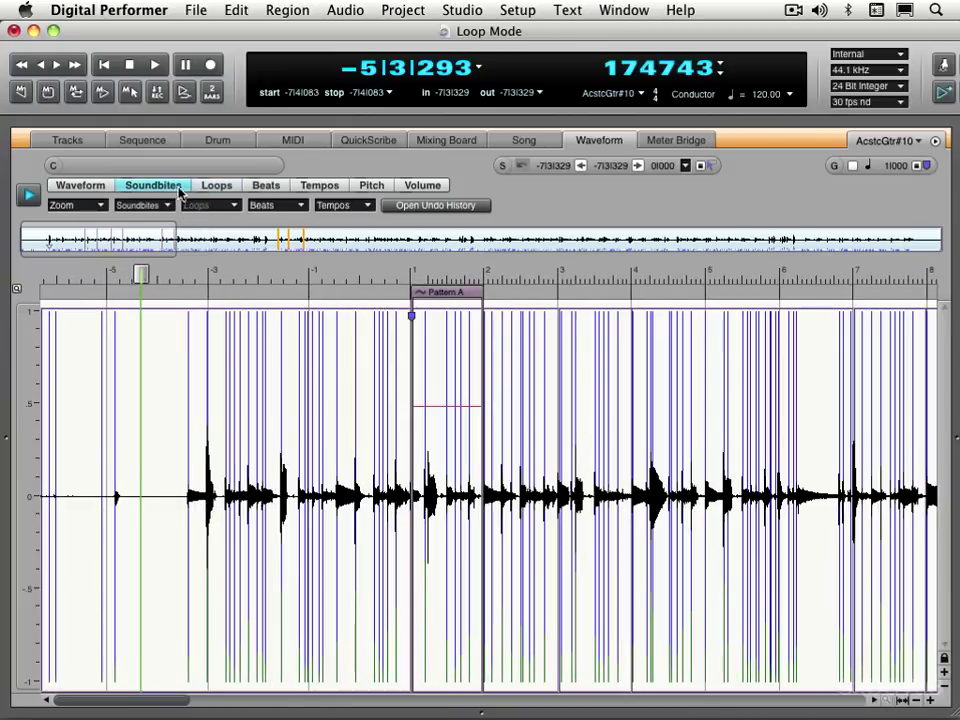
{"action": "left_click", "coordinate": [457, 292]}
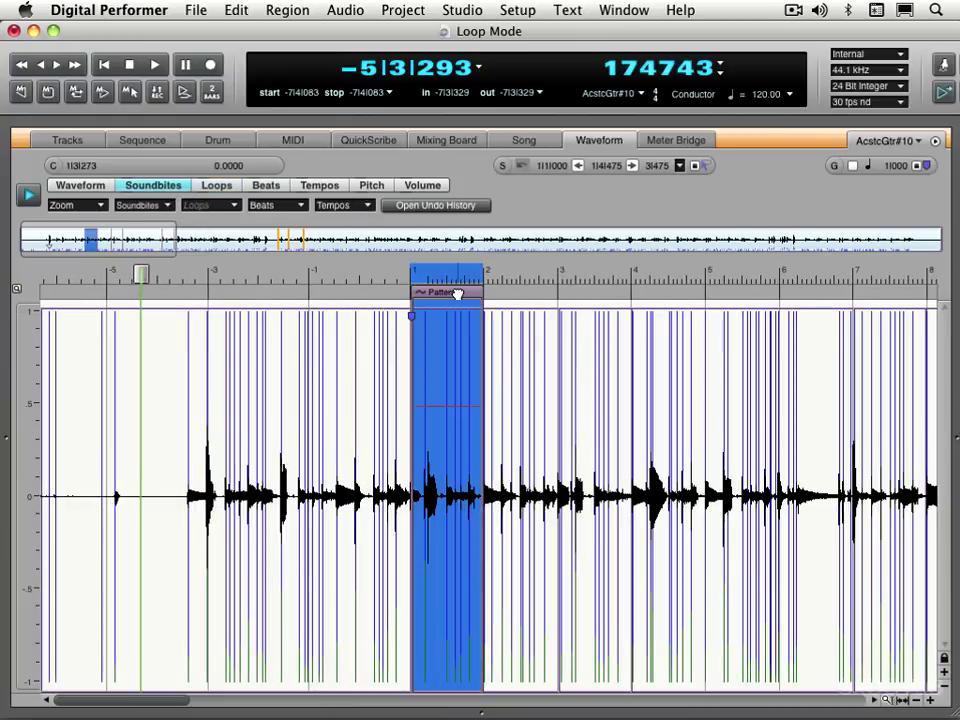
{"action": "left_click", "coordinate": [215, 186]}
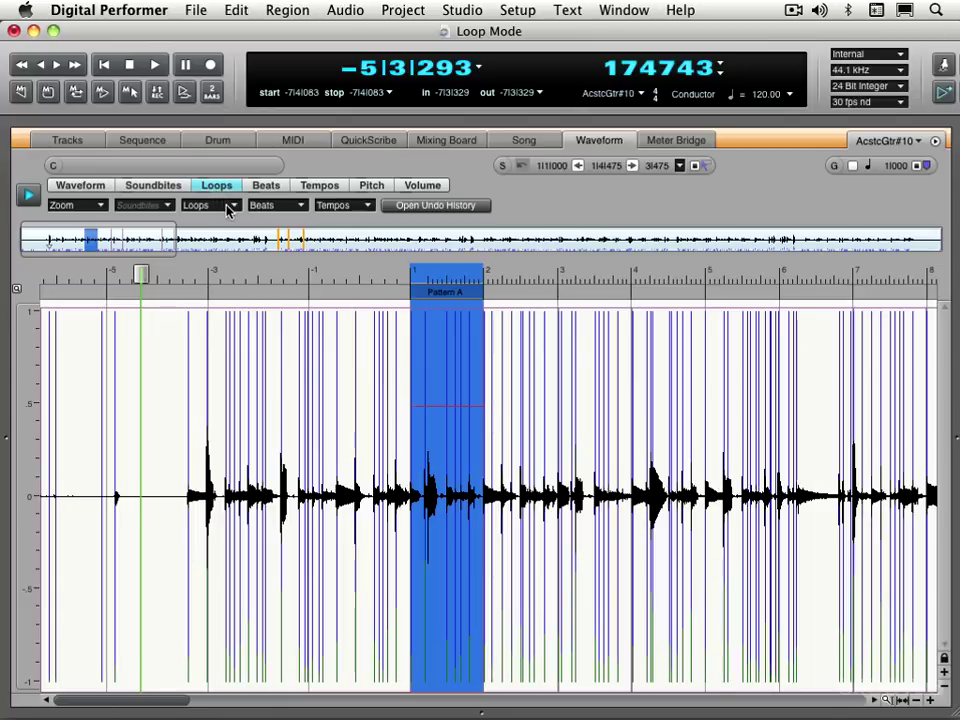
{"action": "left_click", "coordinate": [229, 207]}
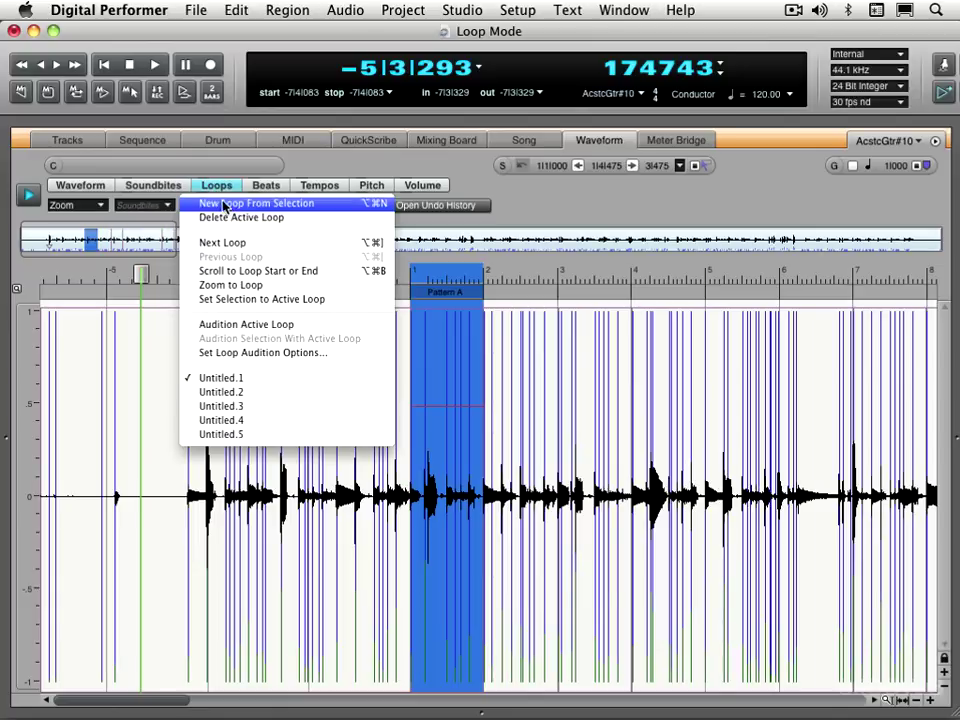
{"action": "left_click", "coordinate": [530, 215]}
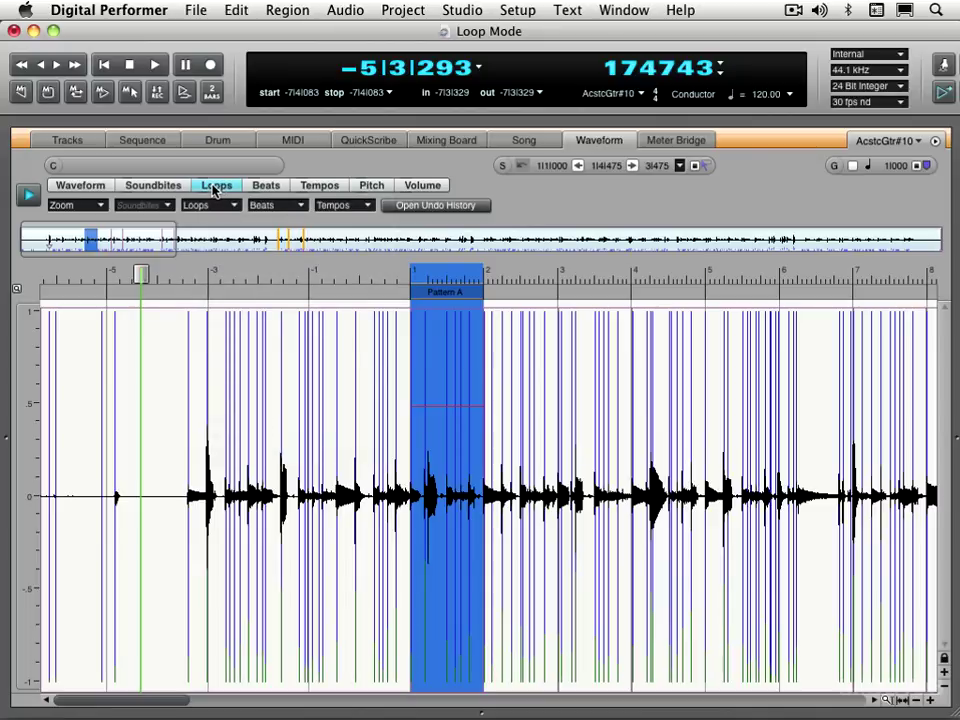
Reload the 102-97 2 bar funky var 2 drum soundbite and scroll to the Audio Loop section
{"action": "key", "text": "super+alt+bracketleft"}
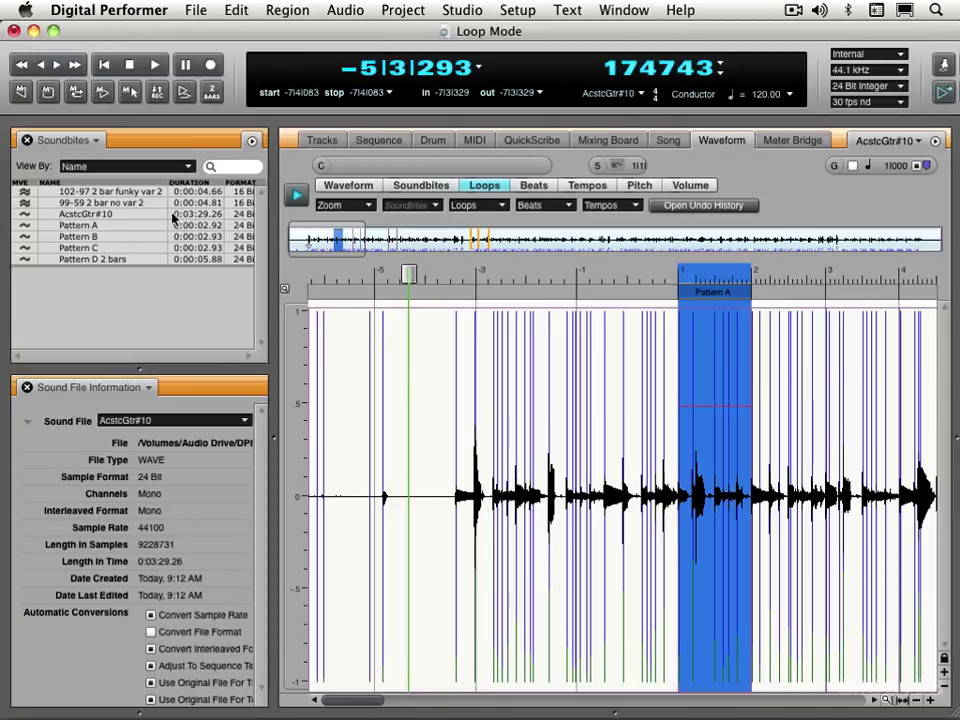
{"action": "left_click", "coordinate": [120, 191]}
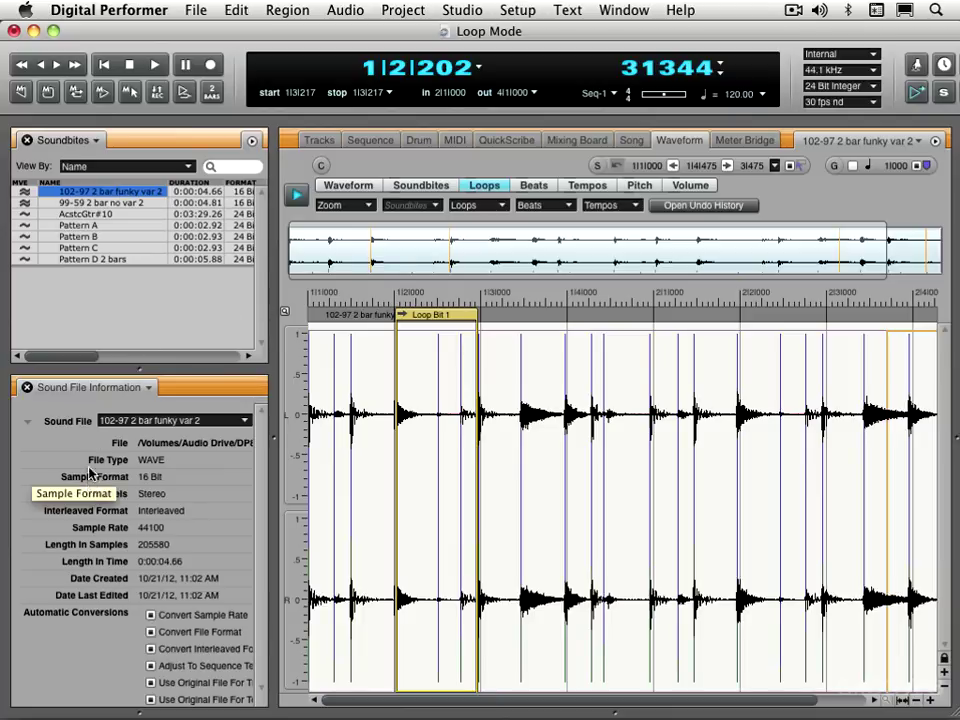
{"action": "scroll", "coordinate": [198, 527], "scroll_direction": "down", "scroll_amount": 1}
{"action": "scroll", "coordinate": [198, 527], "scroll_direction": "down", "scroll_amount": 10}
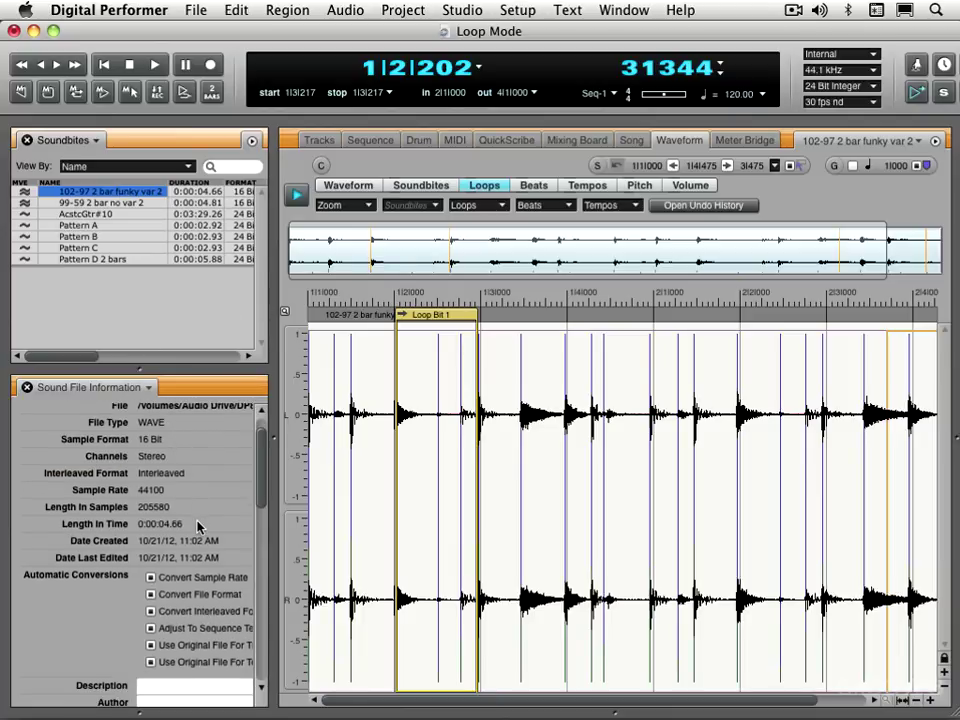
{"action": "scroll", "coordinate": [192, 552], "scroll_direction": "down", "scroll_amount": 17}
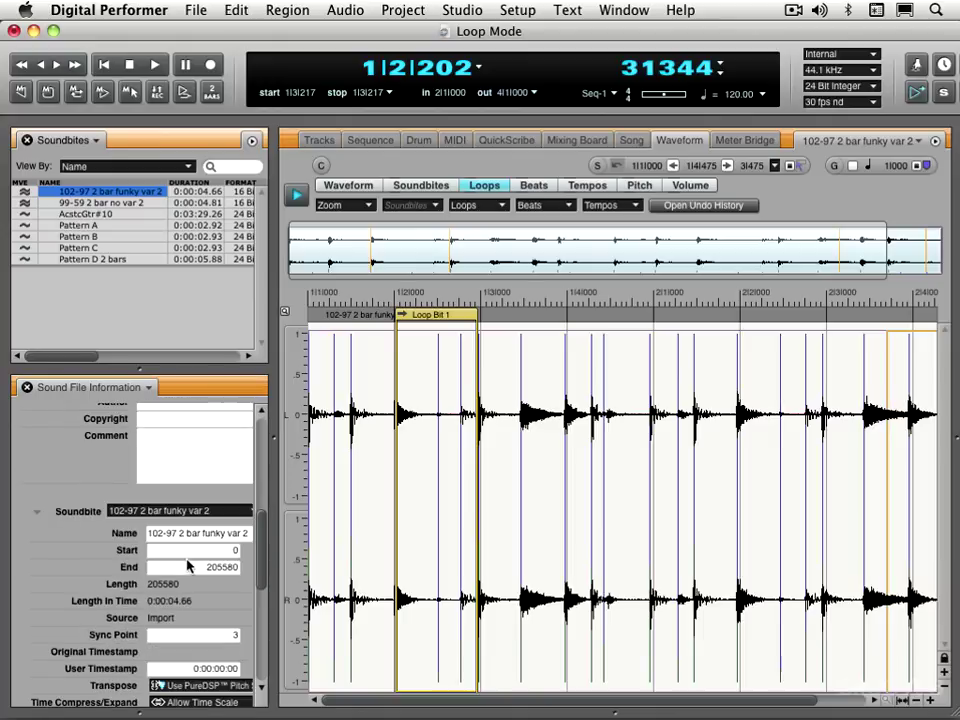
{"action": "scroll", "coordinate": [186, 566], "scroll_direction": "down", "scroll_amount": 3}
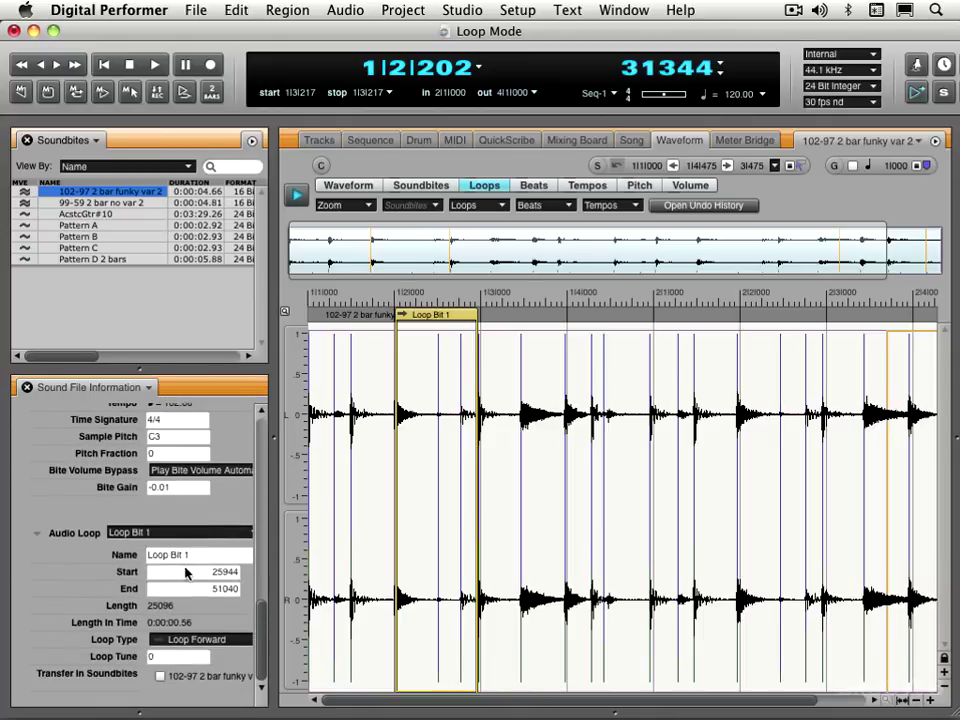
Check Loop Bit 2's embedded-loop settings, then switch back to Loop Bit 1
{"action": "left_click", "coordinate": [247, 534]}
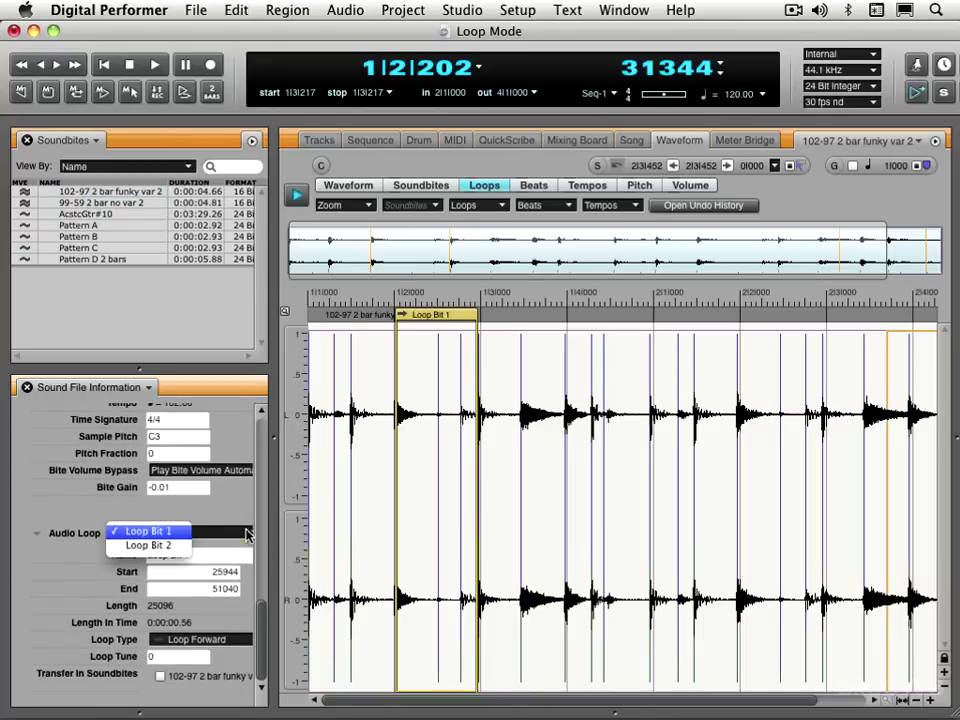
{"action": "left_click", "coordinate": [178, 546]}
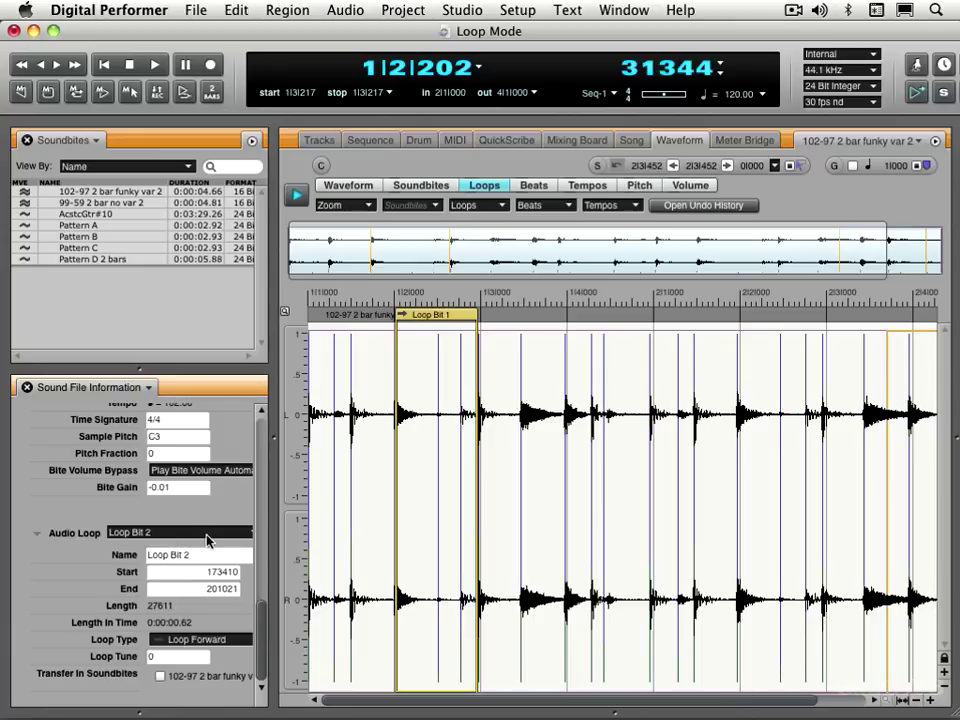
{"action": "left_click", "coordinate": [202, 534]}
{"action": "left_click", "coordinate": [188, 518]}
Change Loop Bit 1's loop type from Loop Forward to Loop Backward
{"action": "left_click", "coordinate": [186, 641]}
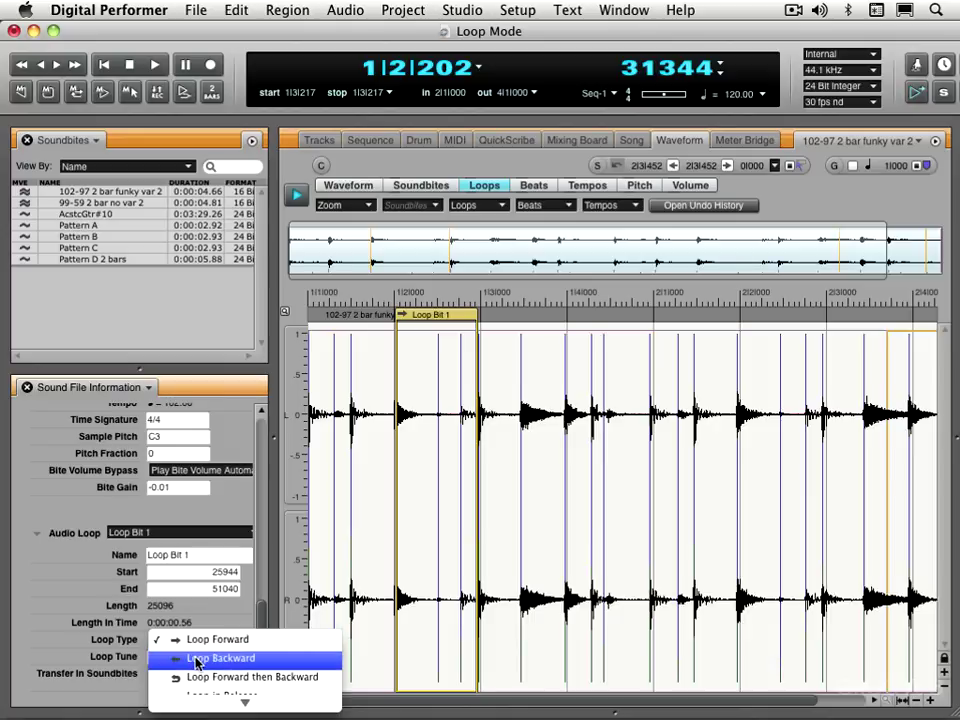
{"action": "left_click", "coordinate": [197, 662]}
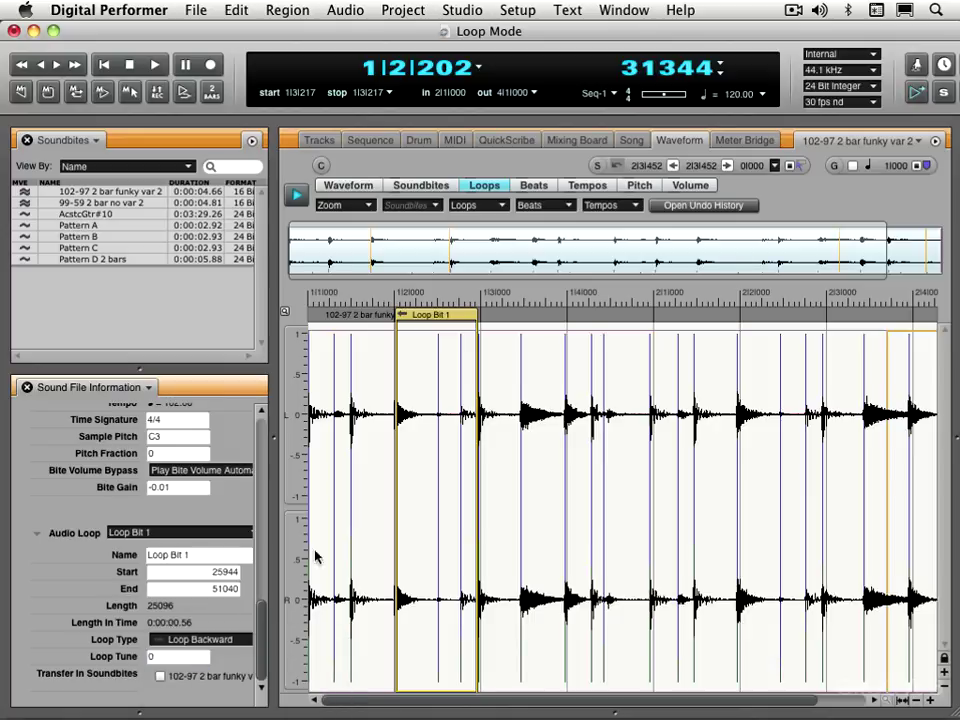
{"action": "left_click", "coordinate": [180, 640]}
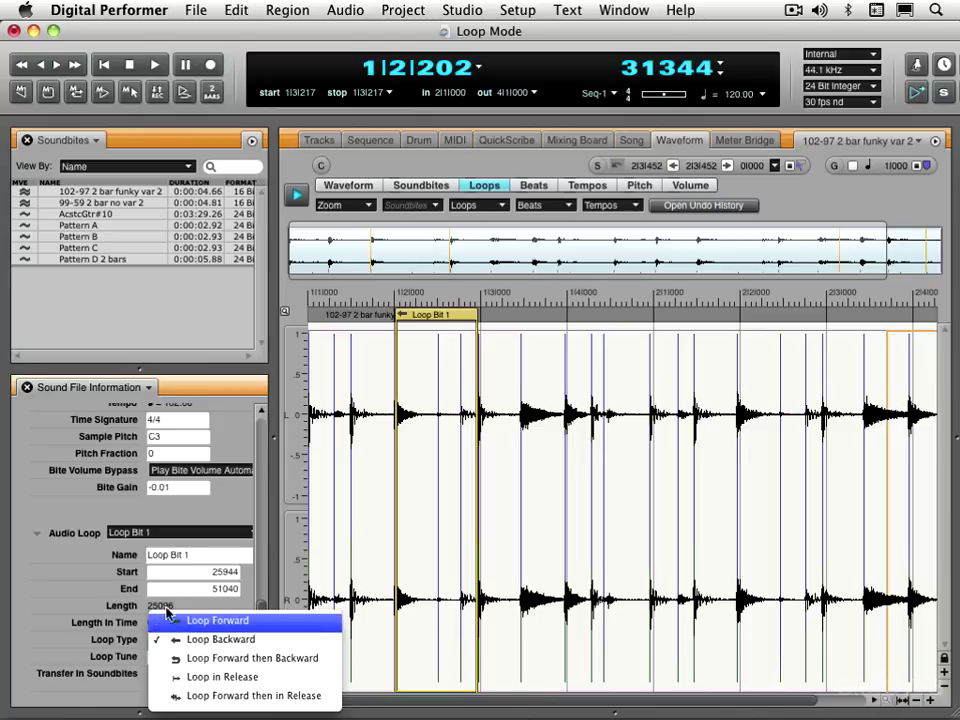
{"action": "left_click", "coordinate": [92, 583]}
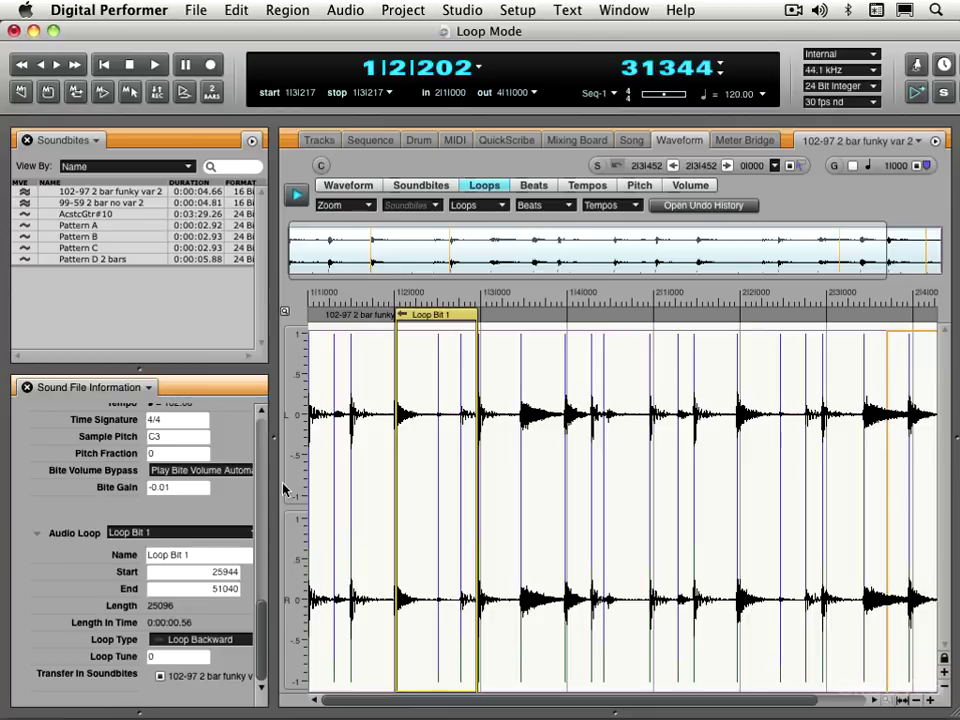
Collapse the Soundbites and Sound File Information sidebar, then place insertion points at bar 1 beat 2 and bar 2 beats 3–4
{"action": "left_click", "coordinate": [274, 434]}
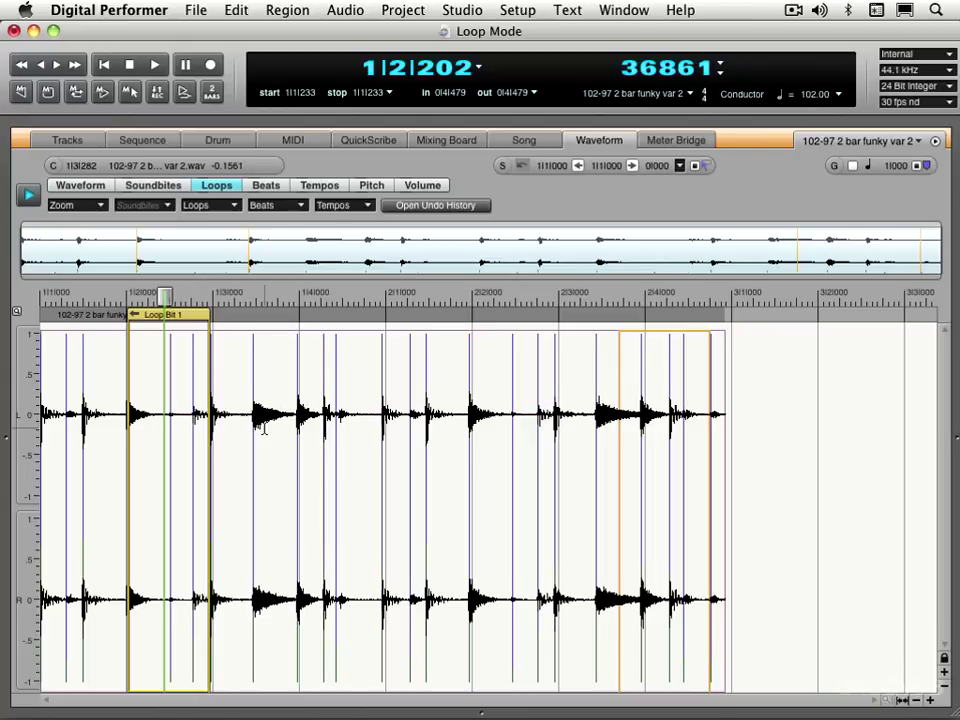
{"action": "left_click", "coordinate": [232, 392]}
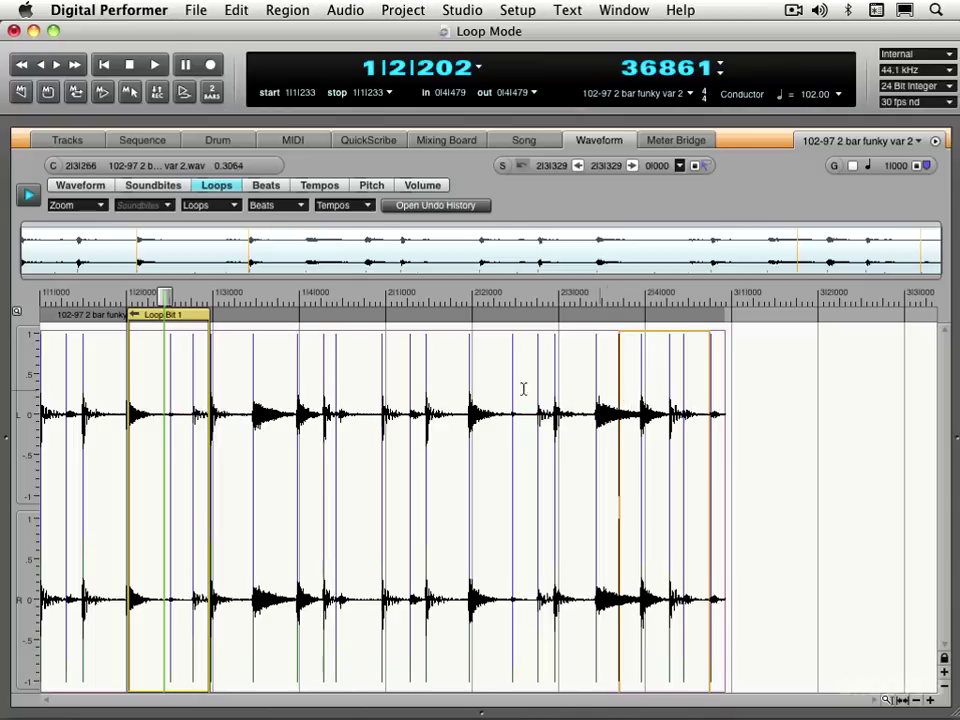
{"action": "left_click", "coordinate": [80, 377]}
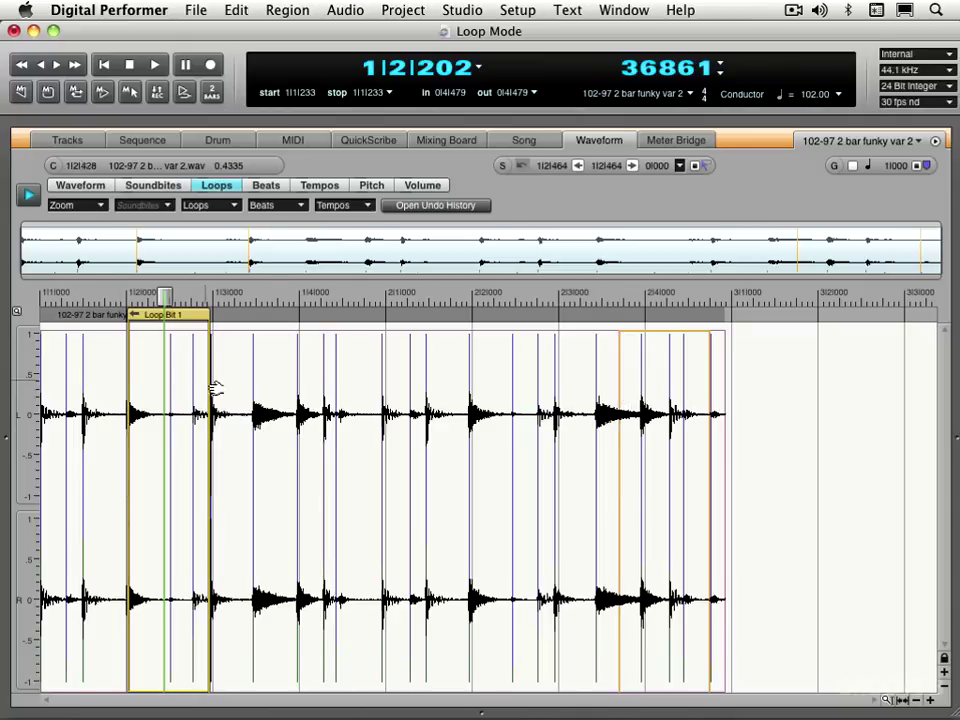
{"action": "left_click", "coordinate": [591, 463]}
{"action": "left_click", "coordinate": [711, 465]}
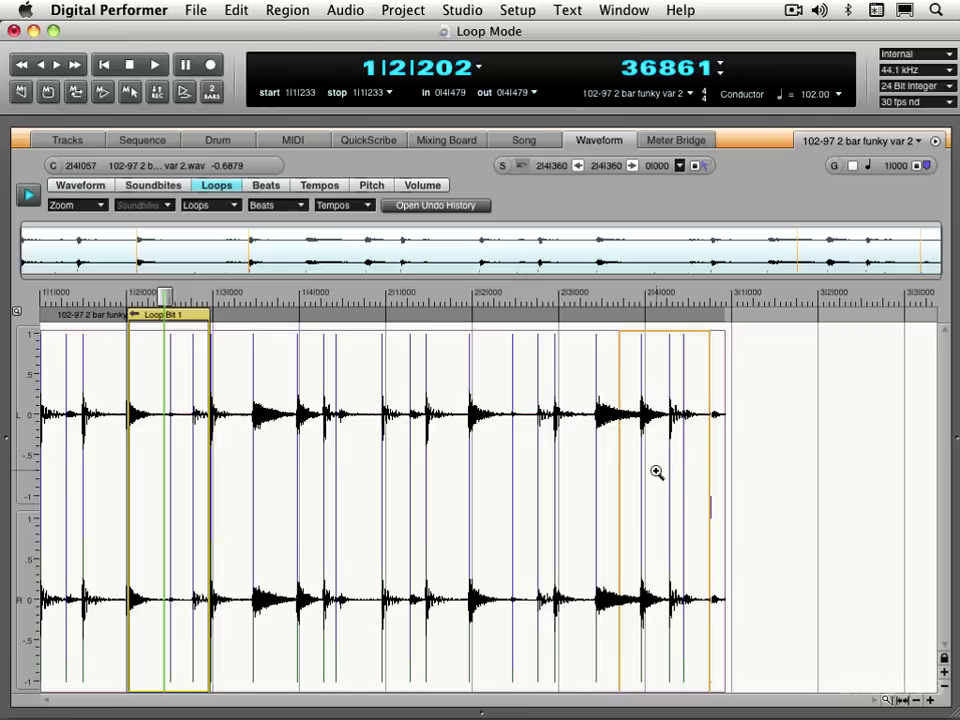
{"action": "key", "text": "Left"}
{"action": "key", "text": "Left"}
{"action": "key", "text": "Left"}
{"action": "key", "text": "Left"}
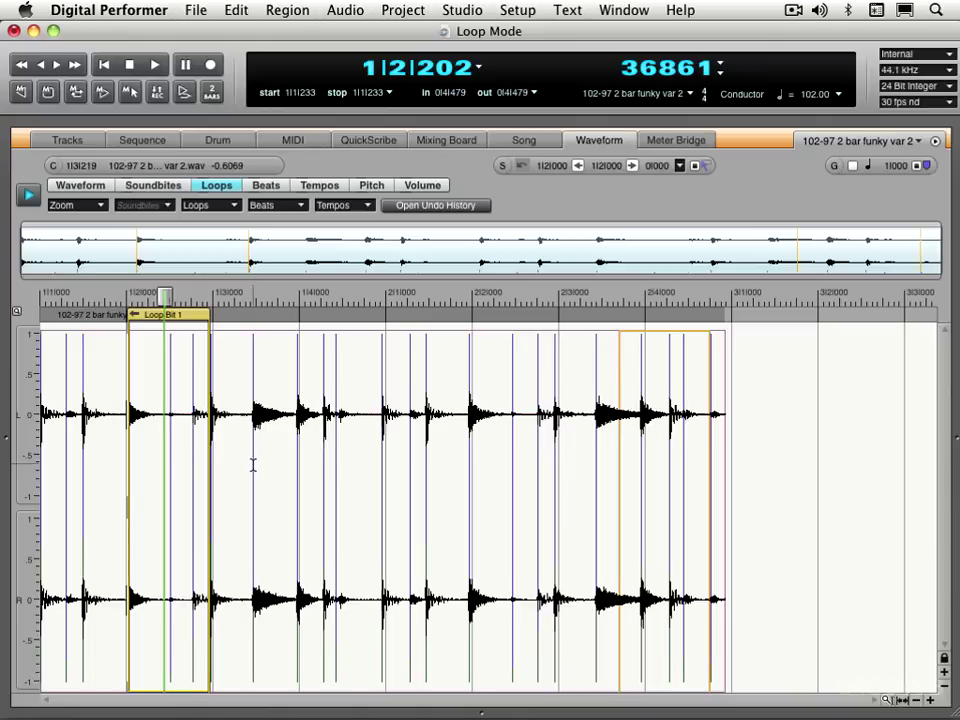
Try selecting a single beat slice, then a wider stretch of beats, in the drum waveform
{"action": "left_click_drag", "start_coordinate": [268, 465], "coordinate": [289, 471]}
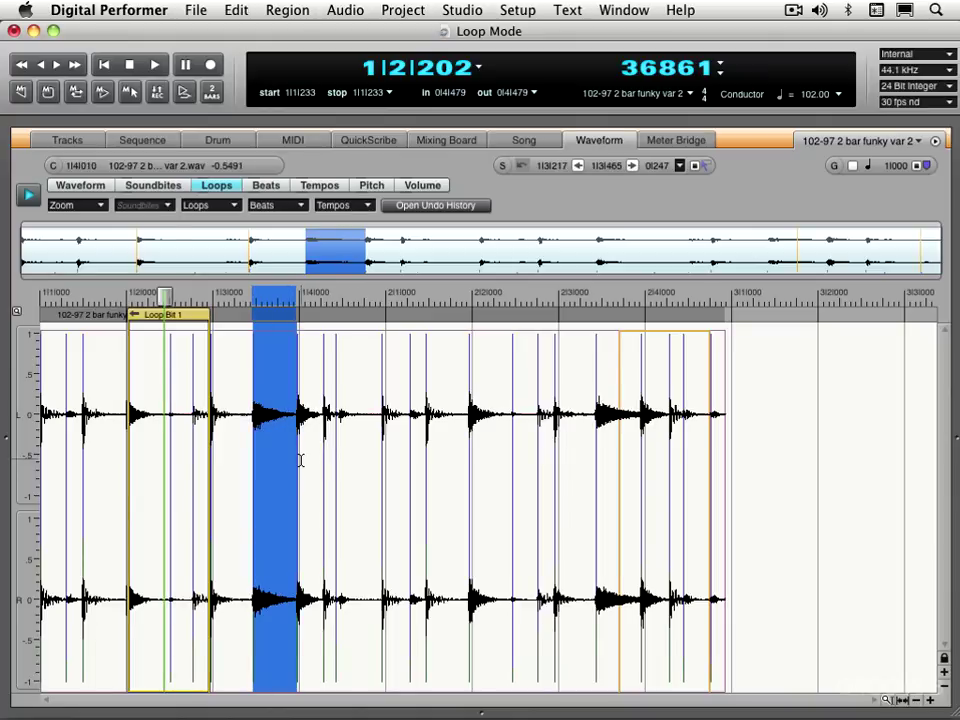
{"action": "left_click", "coordinate": [502, 515], "text": "shift"}
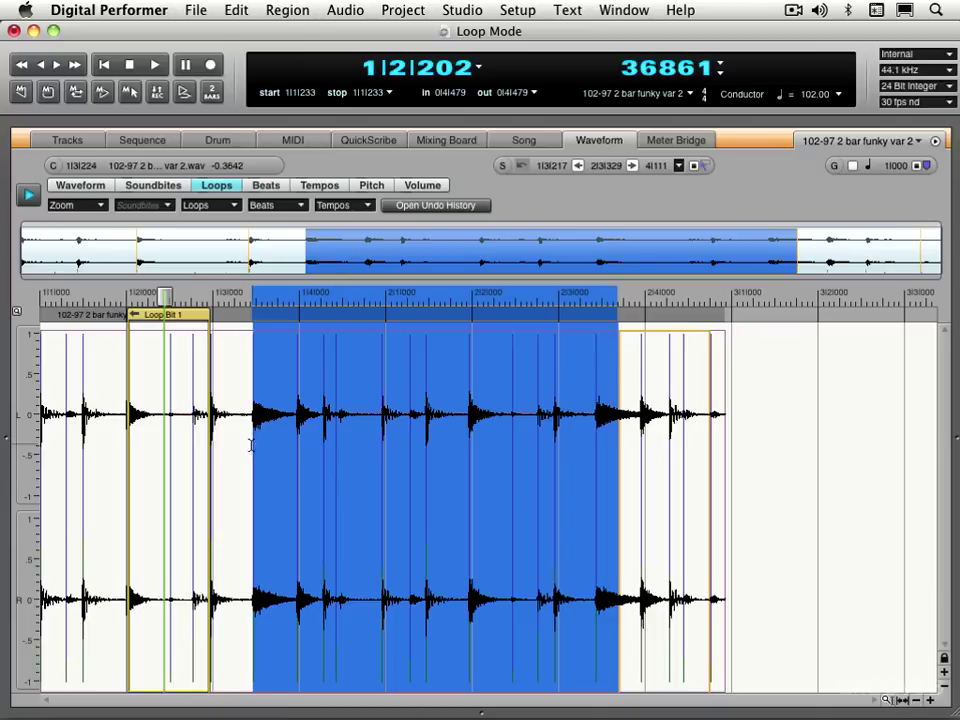
{"action": "left_click_drag", "start_coordinate": [254, 446], "coordinate": [287, 450]}
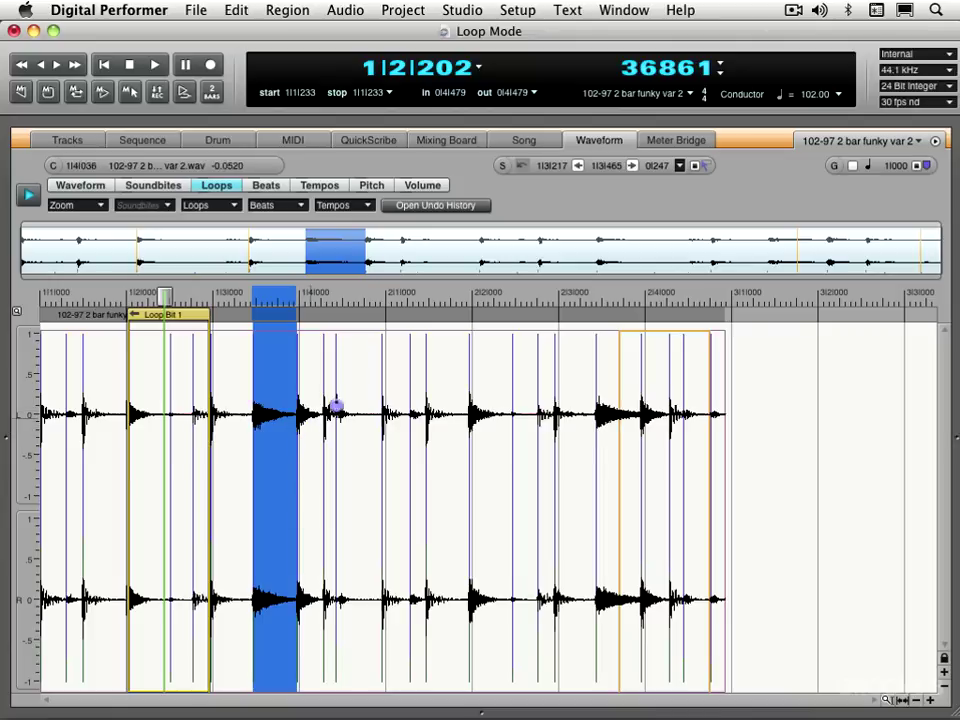
{"action": "left_click", "coordinate": [481, 450]}
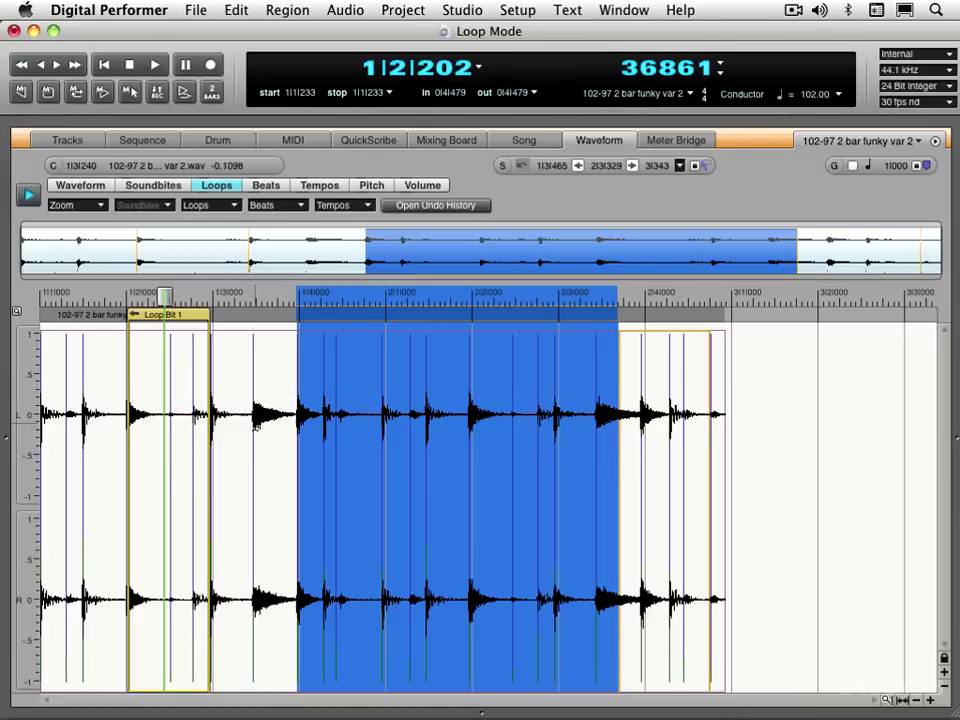
Select one beat, extend it one beat earlier, and show the Beats markers
{"action": "left_click", "coordinate": [260, 427]}
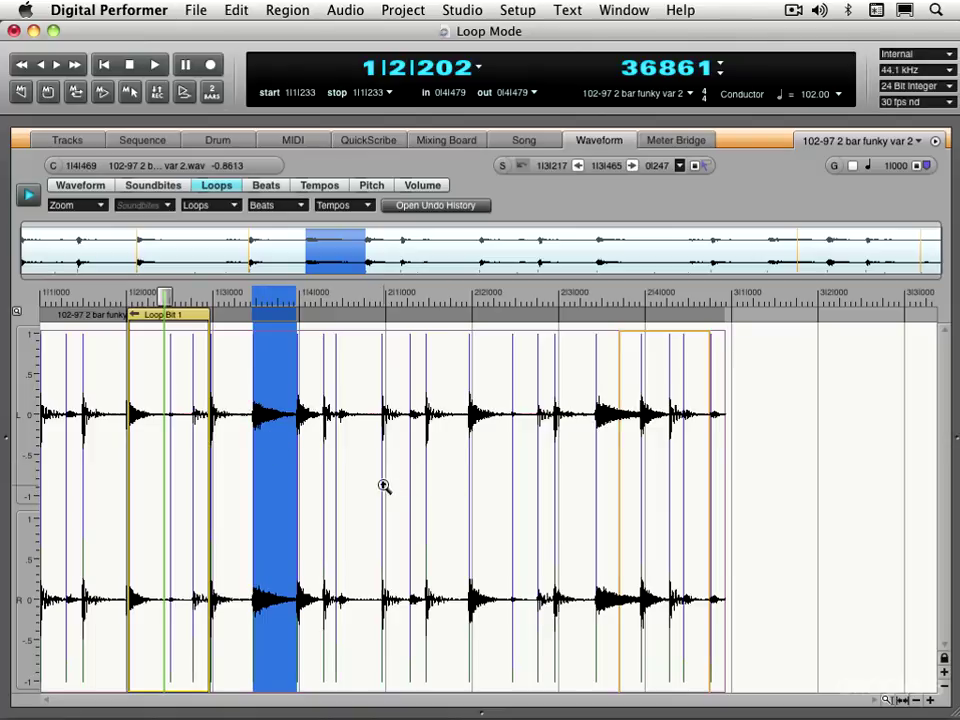
{"action": "key", "text": "shift+Left"}
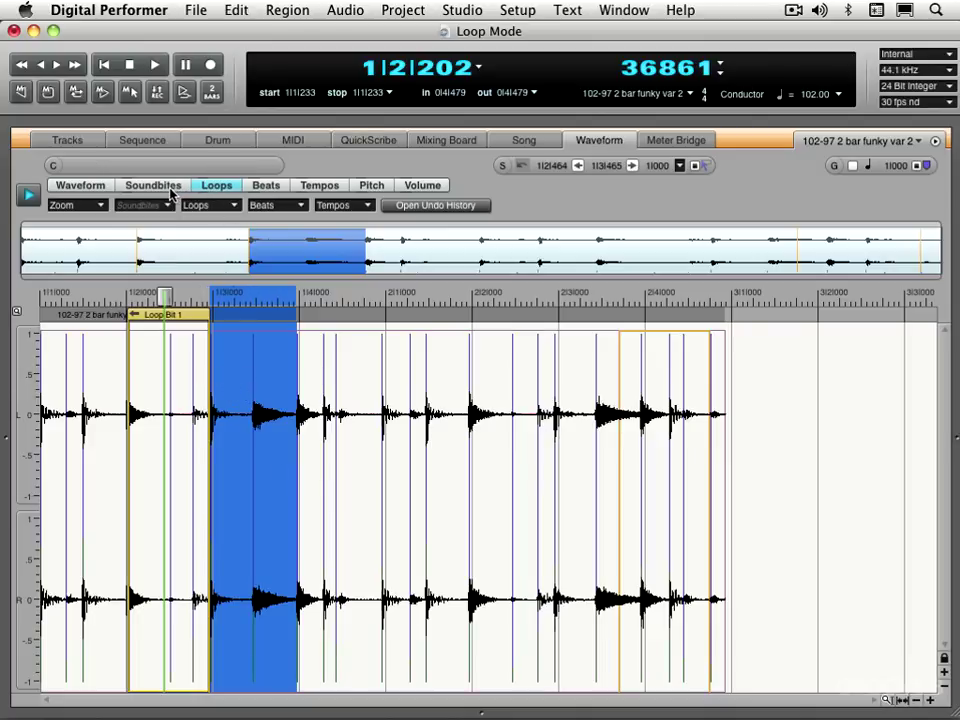
{"action": "left_click", "coordinate": [268, 187]}
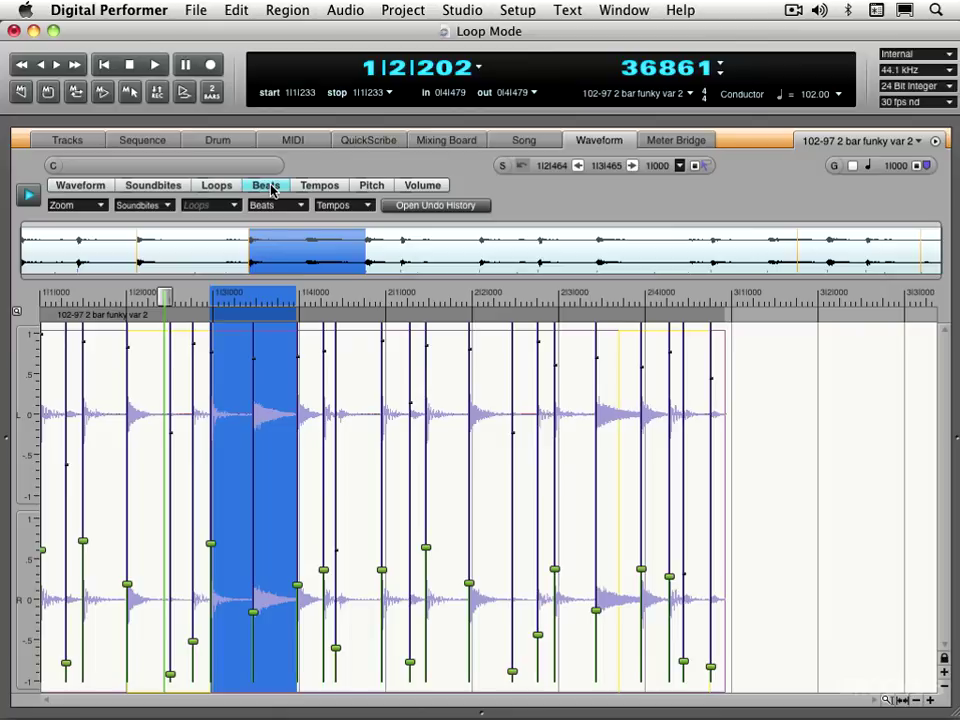